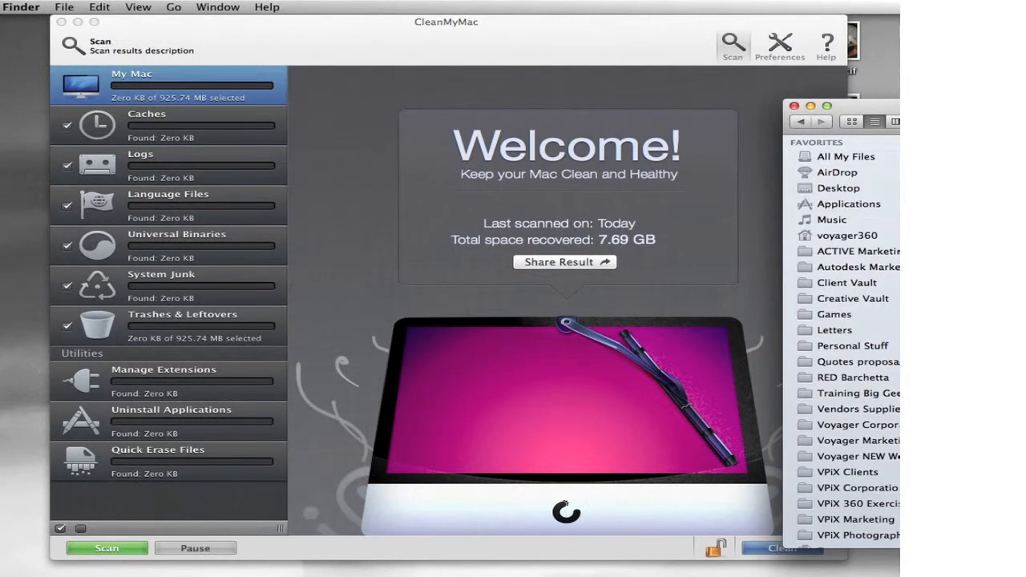
Step: Find the StitcherUnlimited application in the Stitcher Unlimited 2009 folder and drag it toward CleanMyMac
left_click_drag(874, 106, 672, 196)
left_click_drag(968, 204, 874, 238)
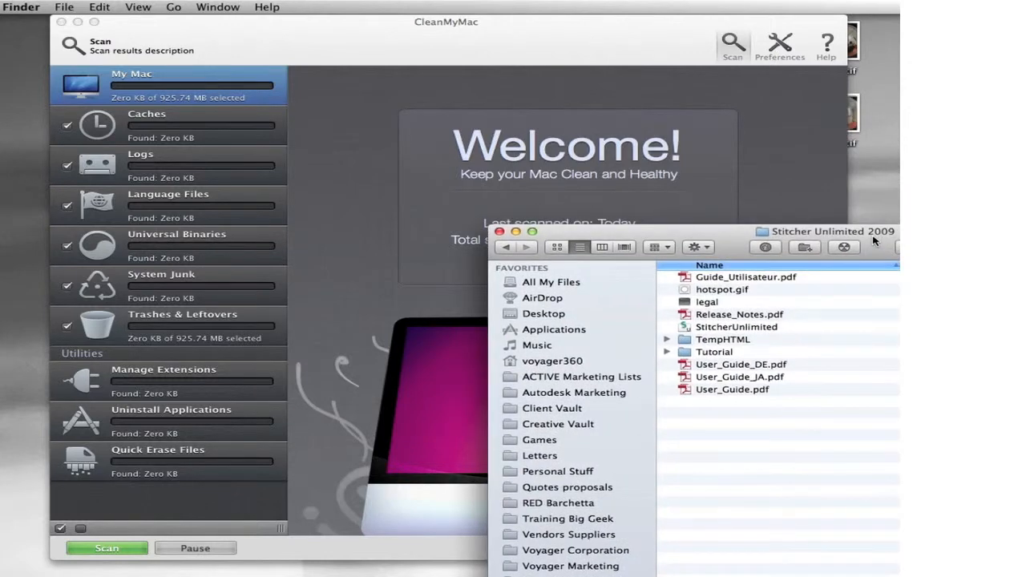
left_click(758, 329)
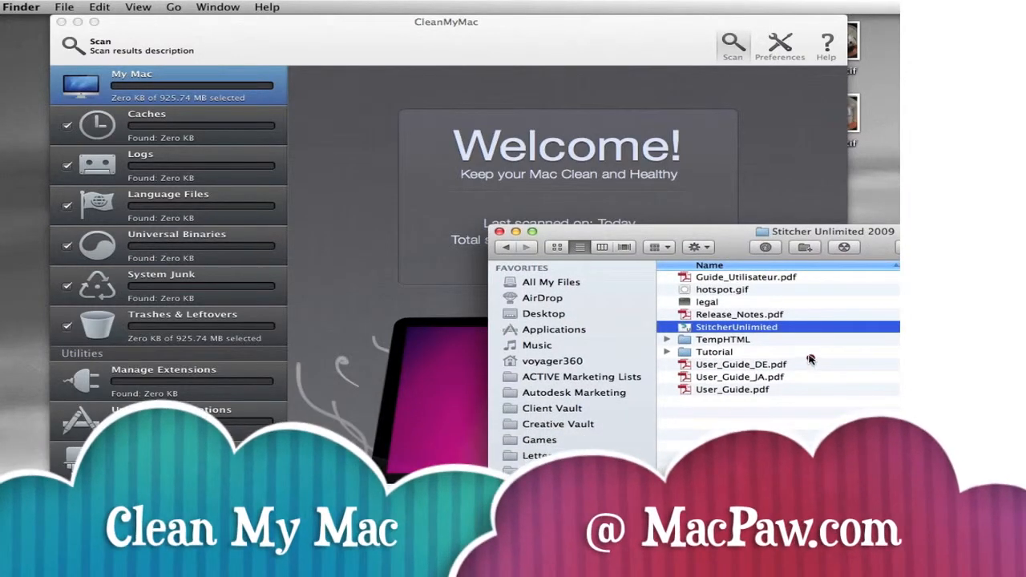
mouse_move(810, 328)
left_mouse_down()
mouse_move(732, 309)
mouse_move(681, 312)
mouse_move(670, 332)
mouse_move(705, 343)
mouse_move(767, 329)
mouse_move(764, 305)
mouse_move(762, 319)
mouse_move(716, 320)
mouse_move(701, 281)
mouse_move(634, 235)
mouse_move(496, 196)
mouse_move(504, 211)
mouse_move(496, 199)
mouse_move(529, 183)
left_mouse_up()
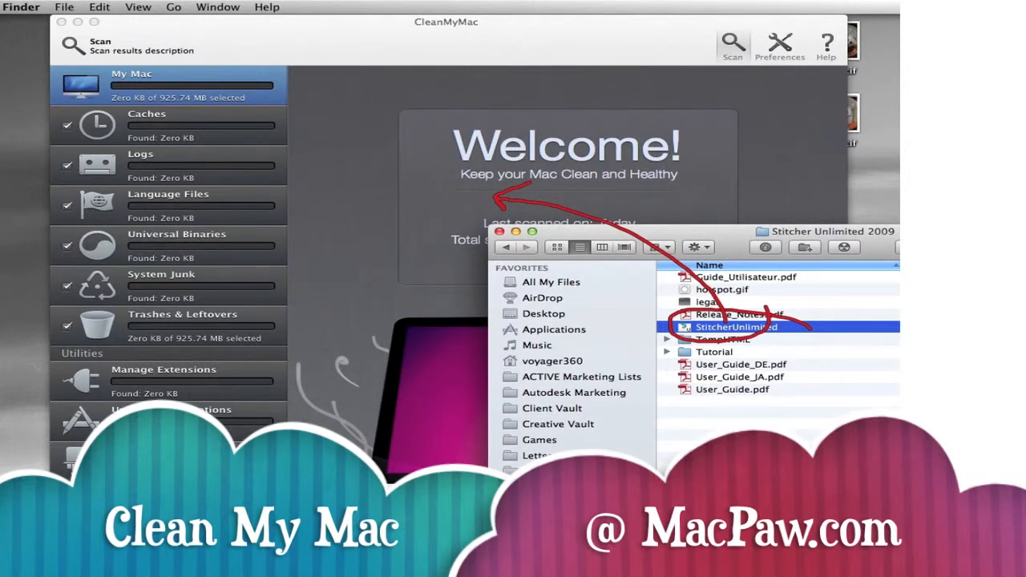
left_click_drag(735, 328, 481, 255)
left_click_drag(614, 234, 837, 152)
Step: Bring CleanMyMac forward and switch it to the Uninstall Applications utility
left_click(377, 350)
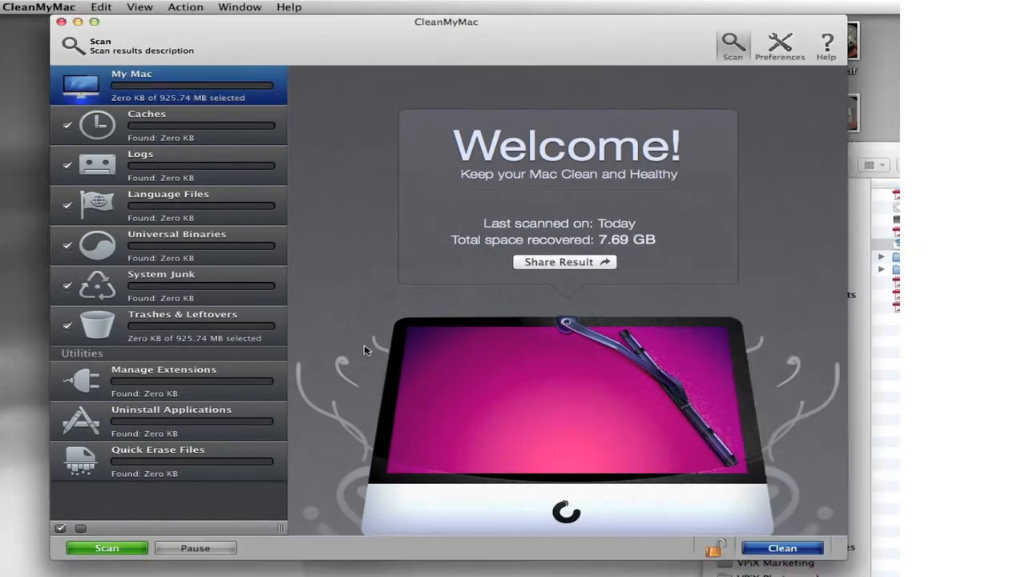
left_click(206, 412)
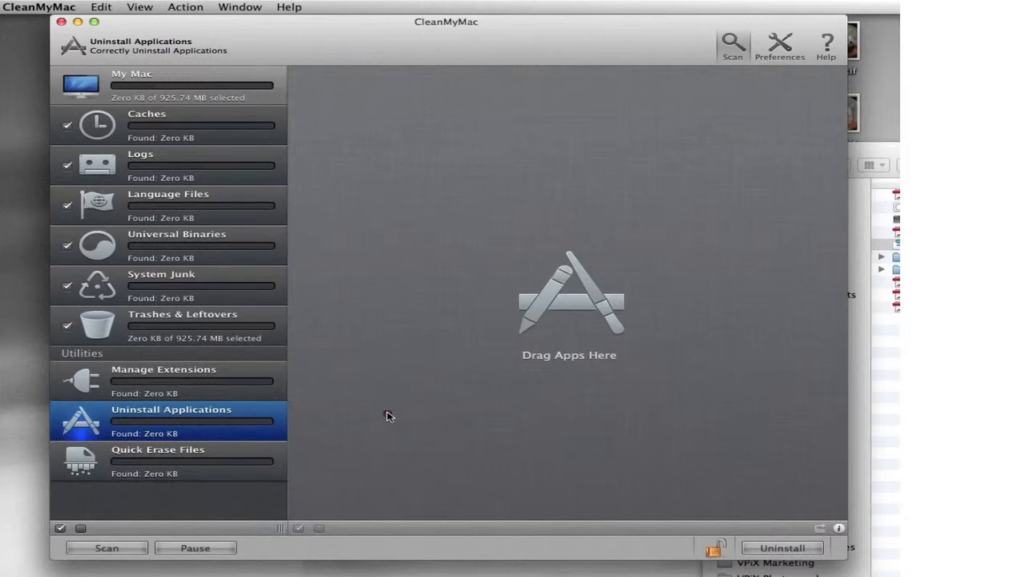
mouse_move(401, 398)
left_mouse_down()
mouse_move(343, 374)
mouse_move(104, 375)
mouse_move(210, 461)
mouse_move(229, 341)
left_mouse_up()
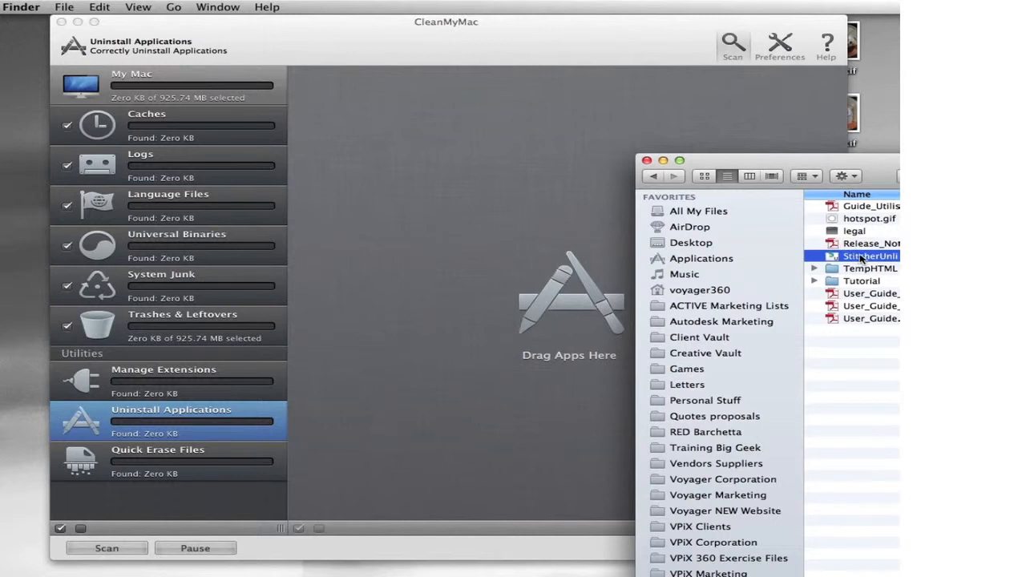
Step: Drop StitcherUnlimited into the uninstaller (190 items, 152.22 MB) and close the Stitcher Unlimited 2009 folder
mouse_move(880, 247)
left_mouse_down()
mouse_move(793, 252)
mouse_move(832, 262)
mouse_move(856, 258)
mouse_move(832, 242)
mouse_move(808, 256)
mouse_move(470, 256)
mouse_move(491, 240)
mouse_move(470, 255)
mouse_move(501, 271)
left_mouse_up()
mouse_move(864, 257)
left_mouse_down()
mouse_move(600, 230)
mouse_move(489, 206)
left_mouse_up()
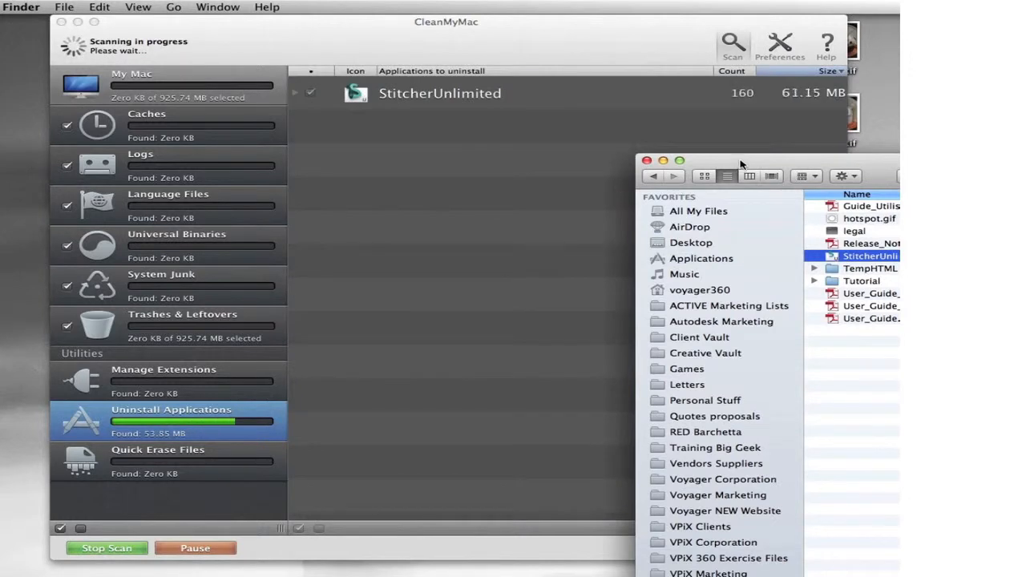
left_click_drag(741, 164, 559, 188)
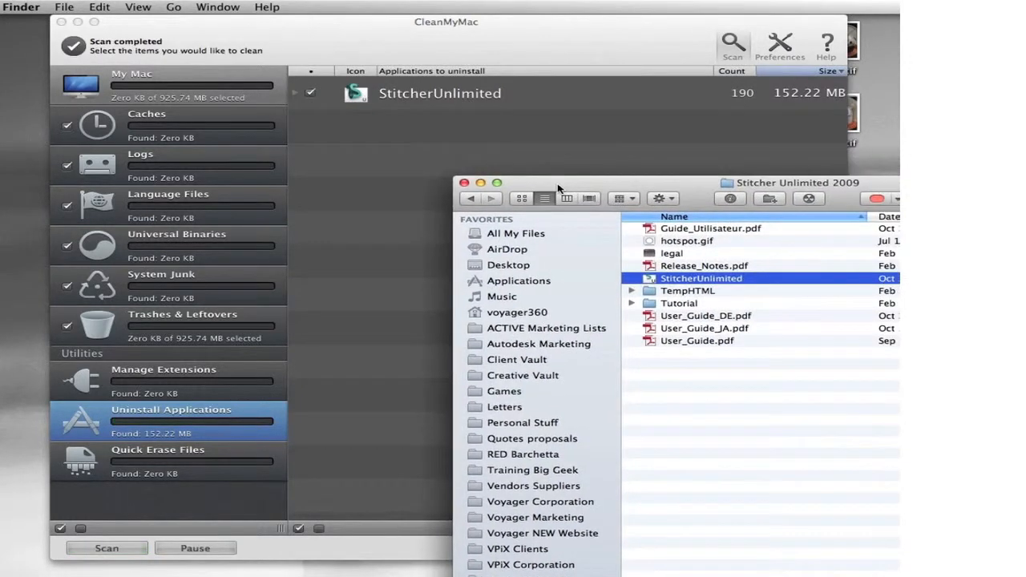
left_click(464, 183)
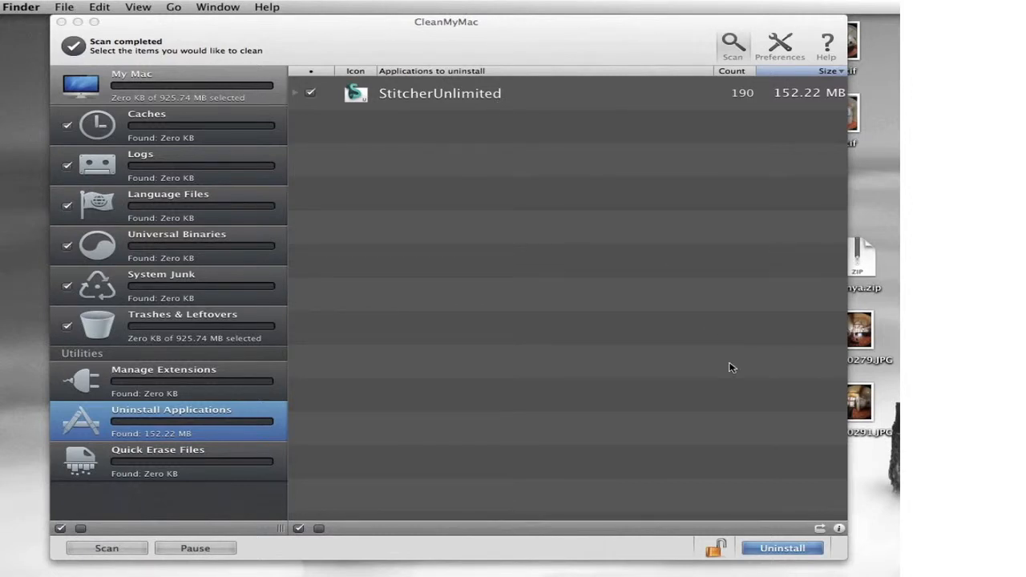
mouse_move(830, 529)
left_mouse_down()
mouse_move(781, 525)
mouse_move(703, 548)
mouse_move(771, 570)
mouse_move(791, 525)
mouse_move(703, 512)
left_mouse_up()
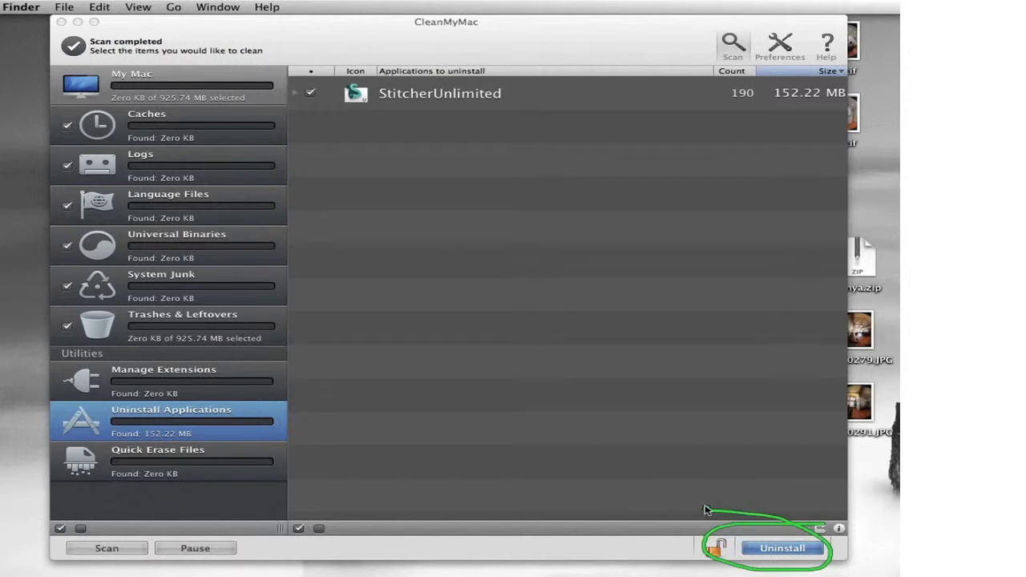
mouse_move(694, 429)
left_mouse_down()
mouse_move(737, 488)
mouse_move(738, 464)
mouse_move(735, 484)
mouse_move(702, 481)
left_mouse_up()
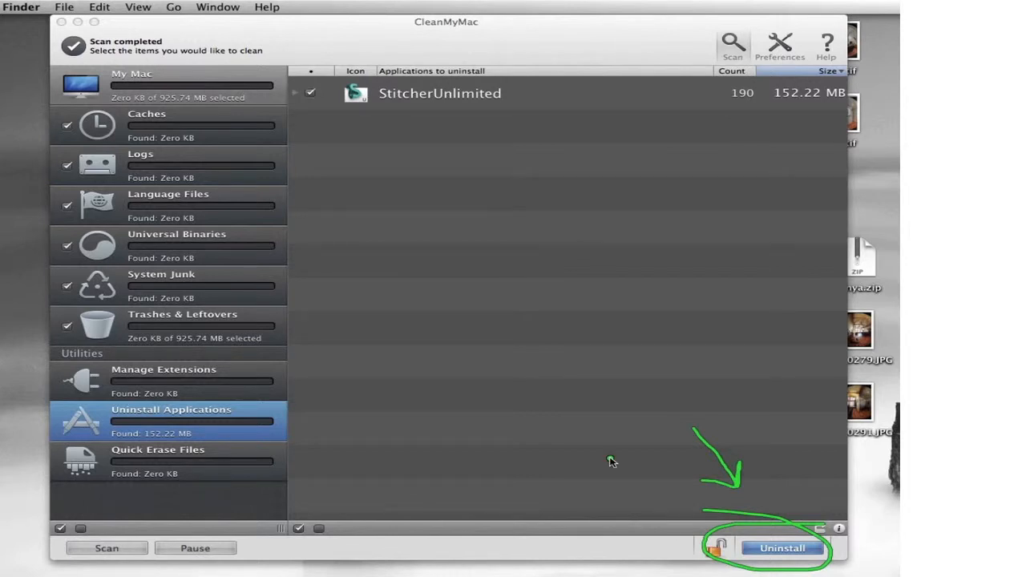
Step: Uninstall StitcherUnlimited, confirming the removal and also removing the shared SU600 application package
left_click(772, 550)
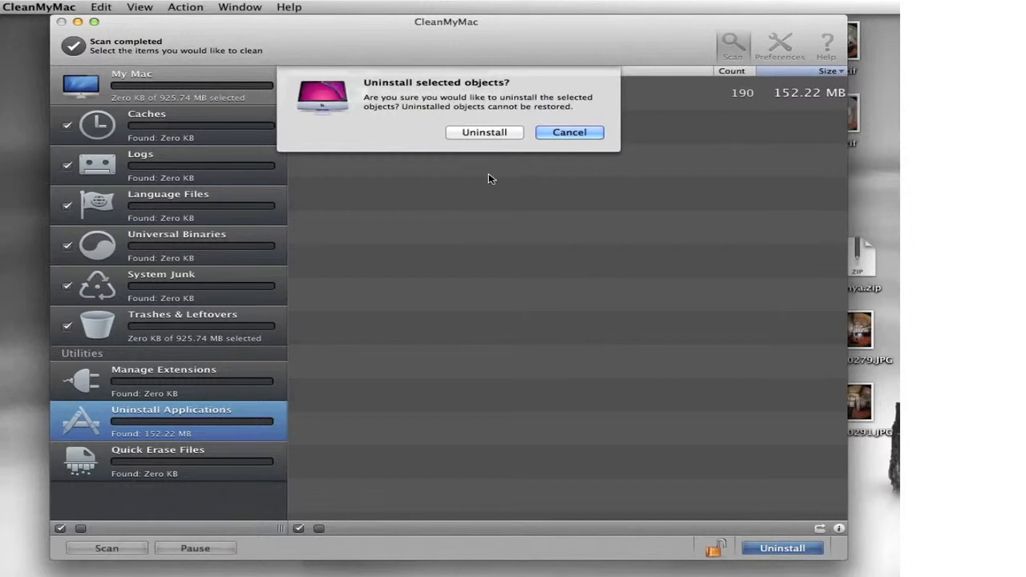
mouse_move(463, 170)
left_mouse_down()
mouse_move(518, 146)
mouse_move(496, 116)
mouse_move(461, 115)
mouse_move(437, 136)
mouse_move(452, 155)
mouse_move(522, 148)
left_mouse_up()
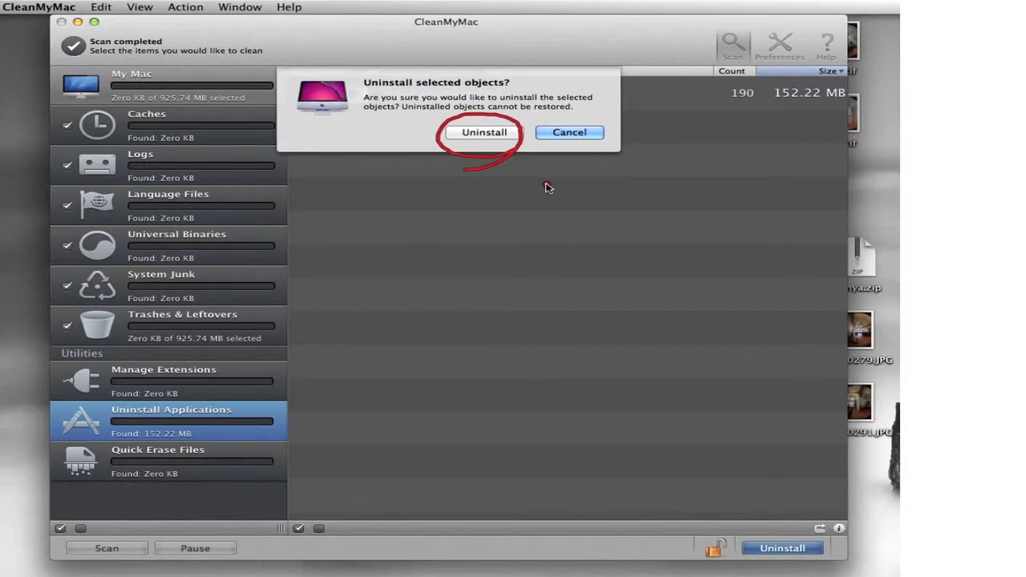
left_click(489, 134)
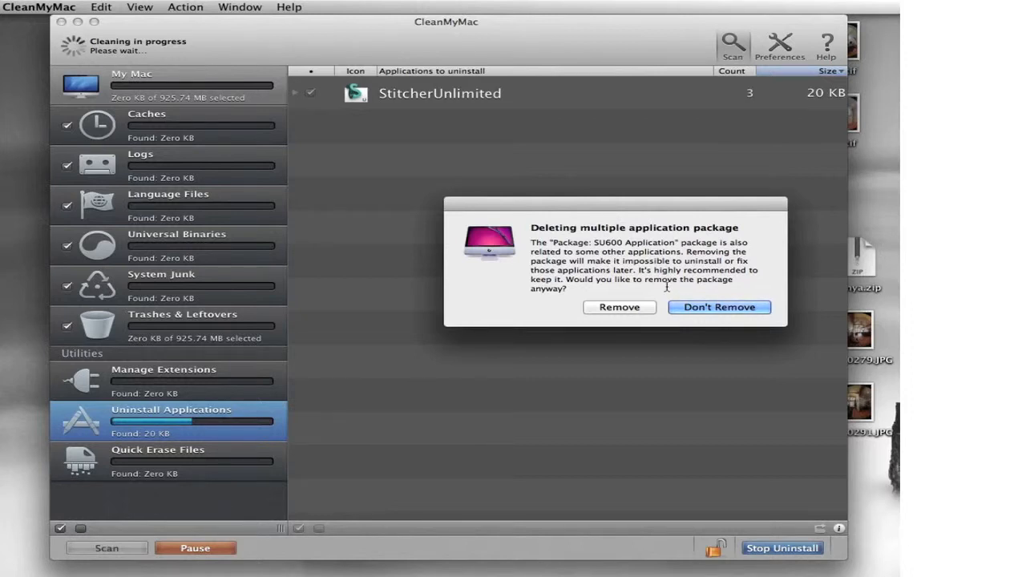
mouse_move(641, 287)
left_mouse_down()
mouse_move(589, 289)
mouse_move(581, 324)
mouse_move(641, 323)
mouse_move(566, 275)
left_mouse_up()
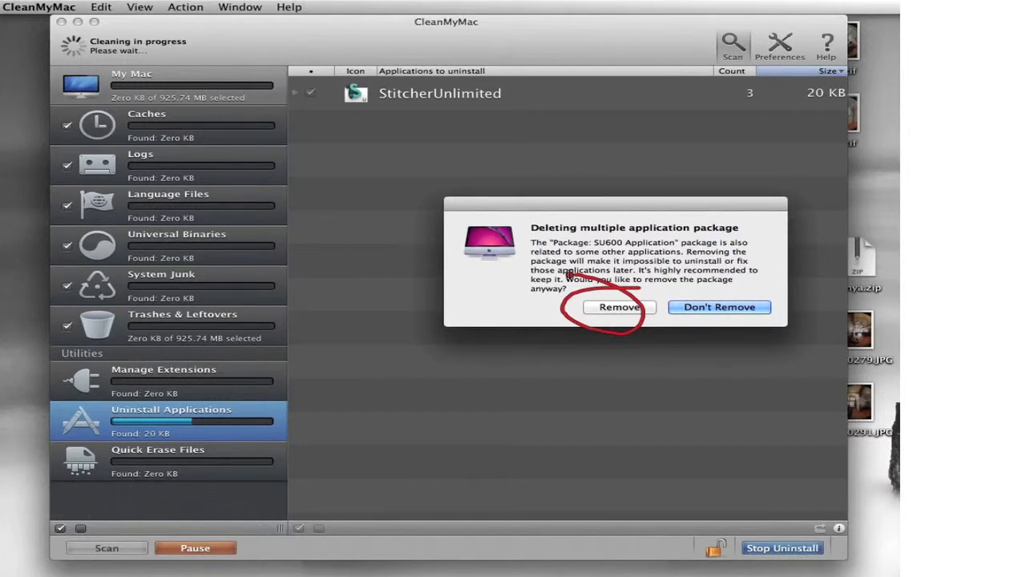
key("Escape")
left_click(636, 308)
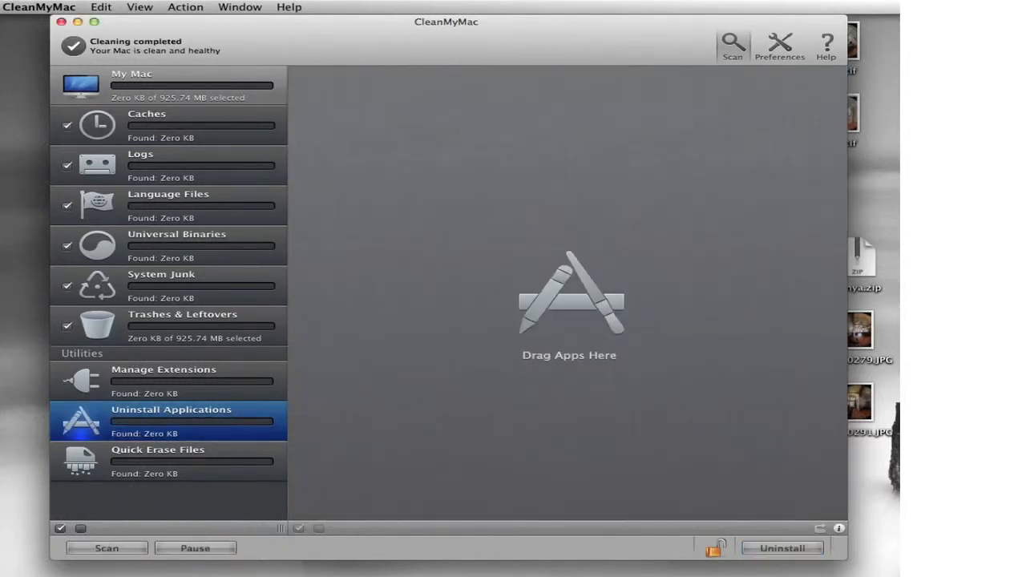
key("super+Tab")
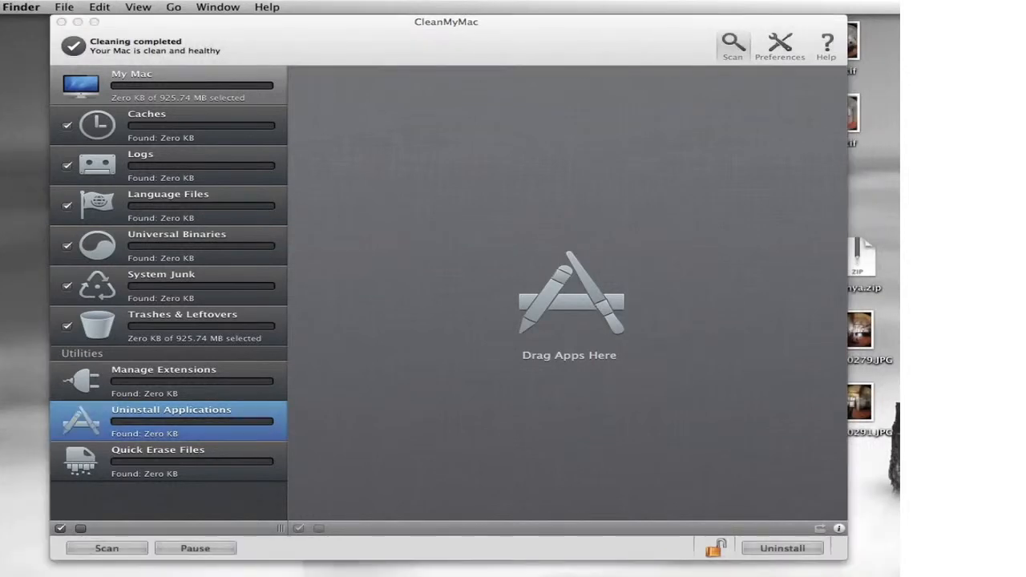
Step: Move the Autodesk folder in Applications to the Trash
left_click_drag(1025, 60, 913, 49)
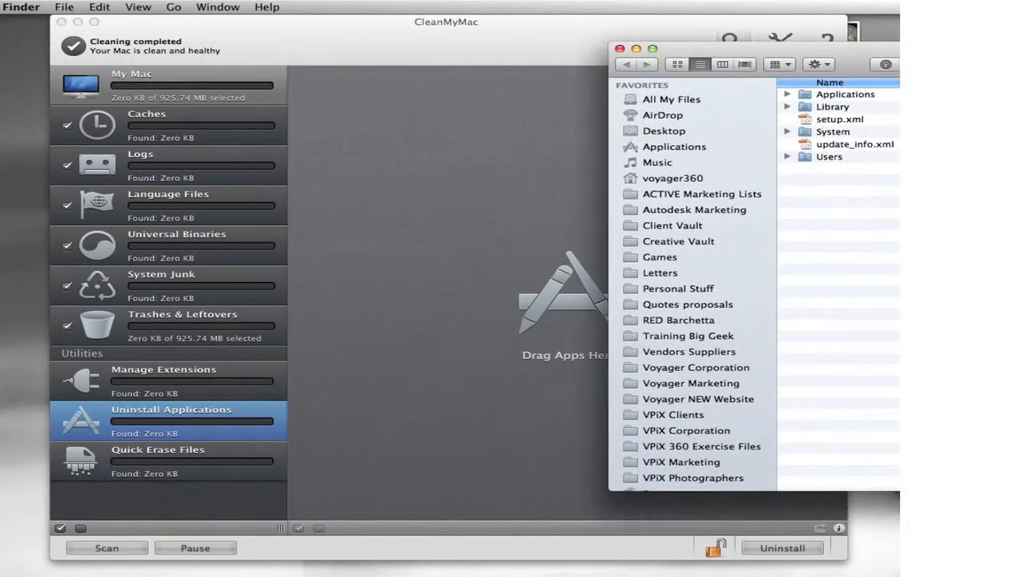
left_click(684, 150)
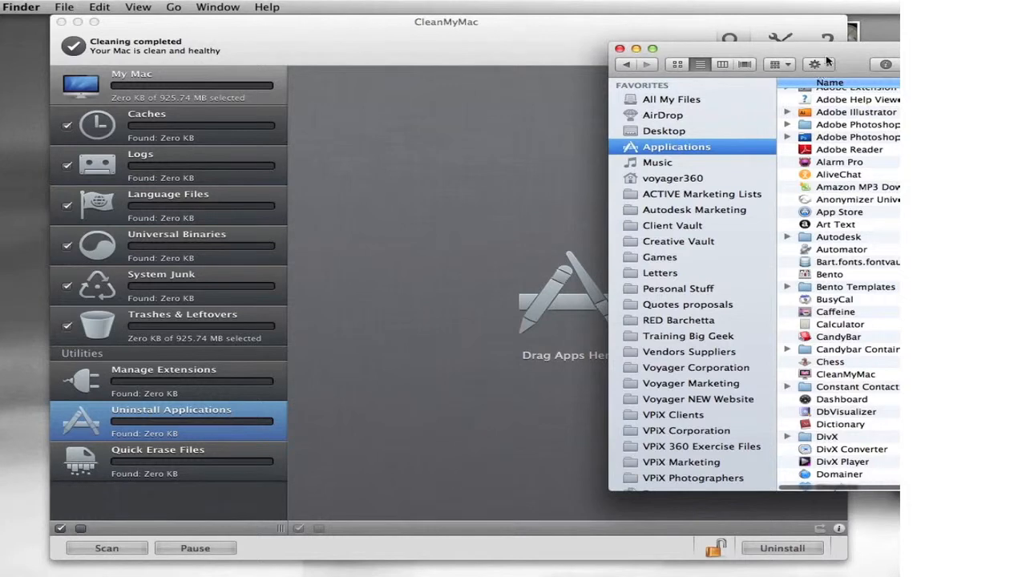
left_click(805, 238)
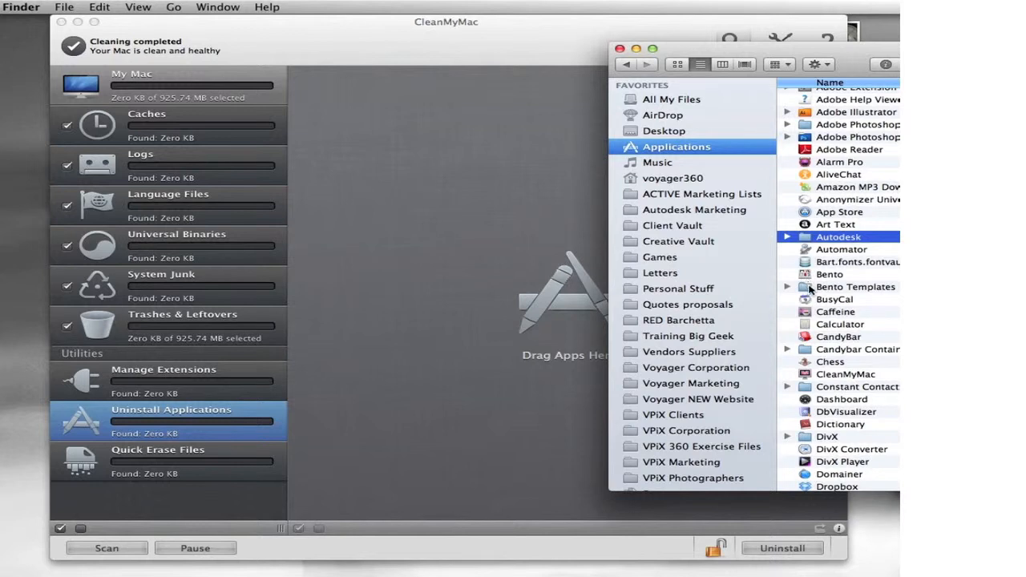
mouse_move(789, 247)
left_mouse_down()
mouse_move(851, 252)
mouse_move(839, 230)
mouse_move(791, 249)
left_mouse_up()
key("super+BackSpace")
Step: Empty the Trash from the Finder menu and close the Applications window
left_click_drag(995, 58, 817, 61)
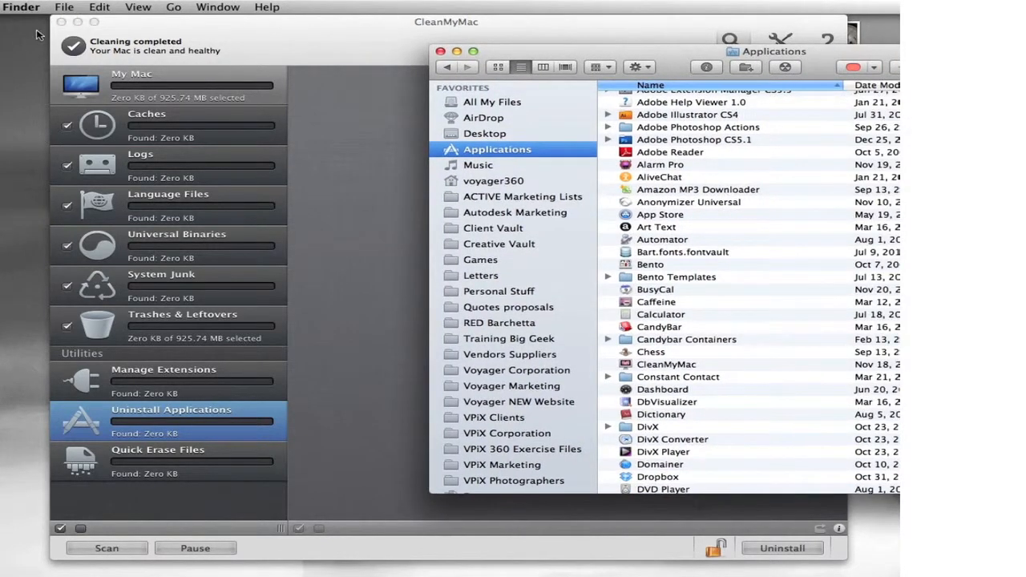
left_click(16, 39)
left_click(22, 8)
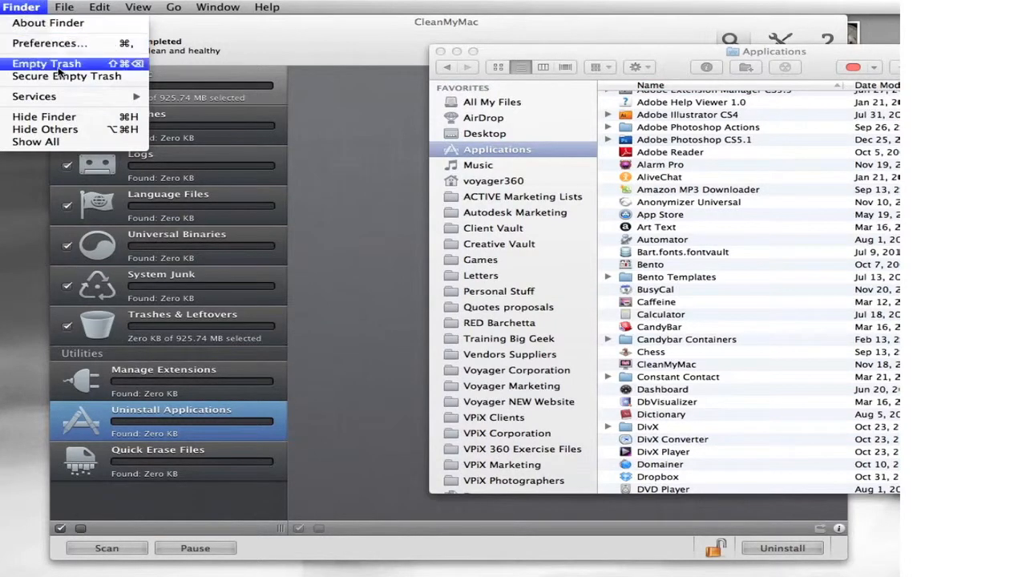
left_click(102, 69)
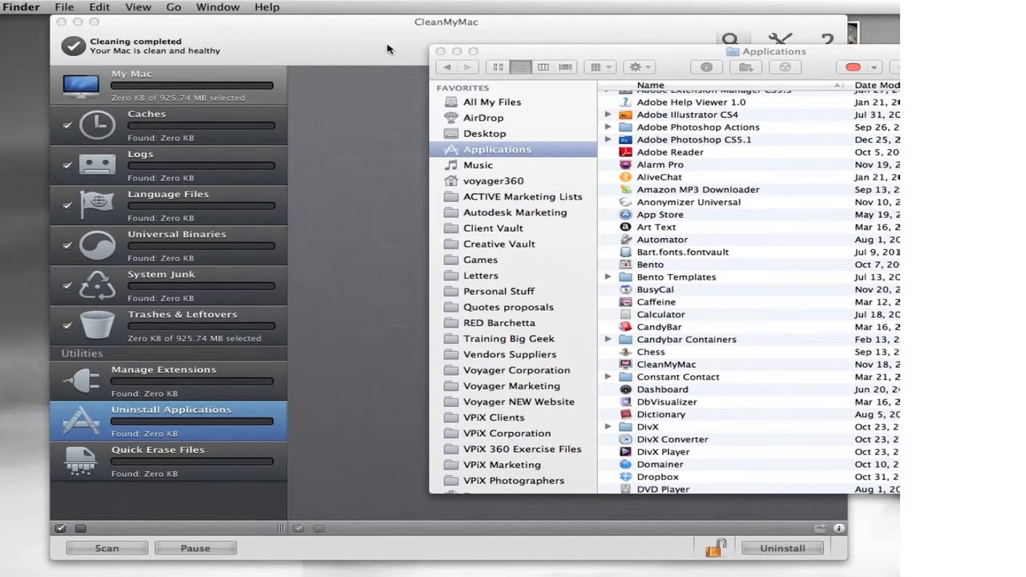
left_click(440, 51)
Step: Launch the Stitcher Unlimited 2009.mpkg installer package from the downloaded folder
left_click(486, 43)
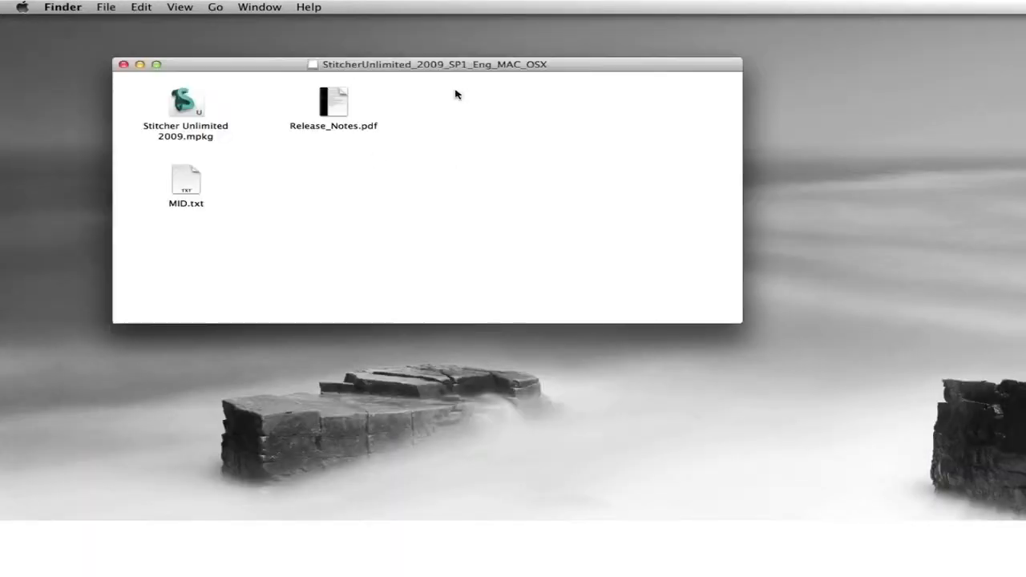
left_click_drag(484, 64, 599, 126)
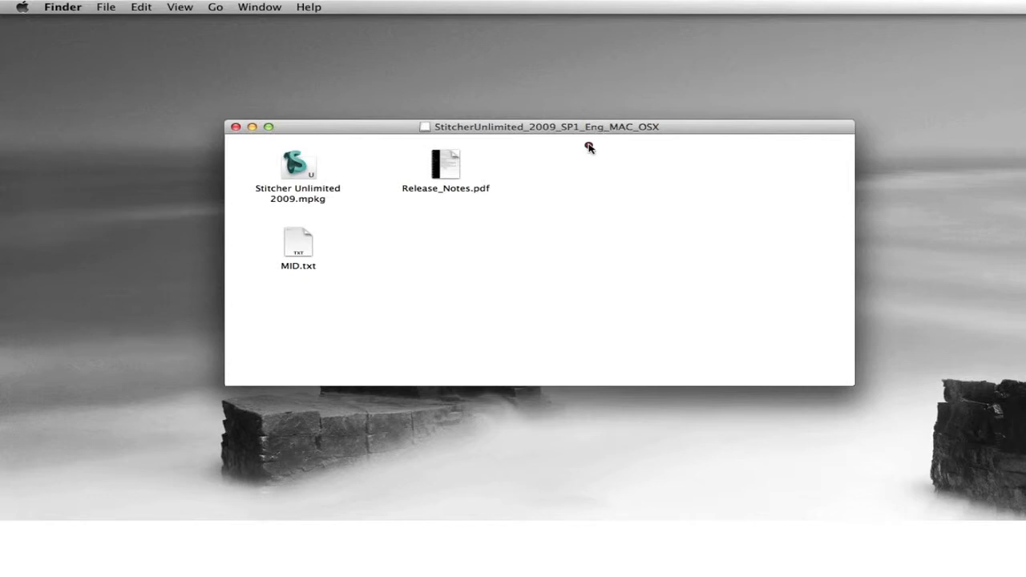
mouse_move(365, 146)
left_mouse_down()
mouse_move(331, 137)
mouse_move(263, 142)
mouse_move(299, 207)
mouse_move(359, 157)
mouse_move(308, 120)
left_mouse_up()
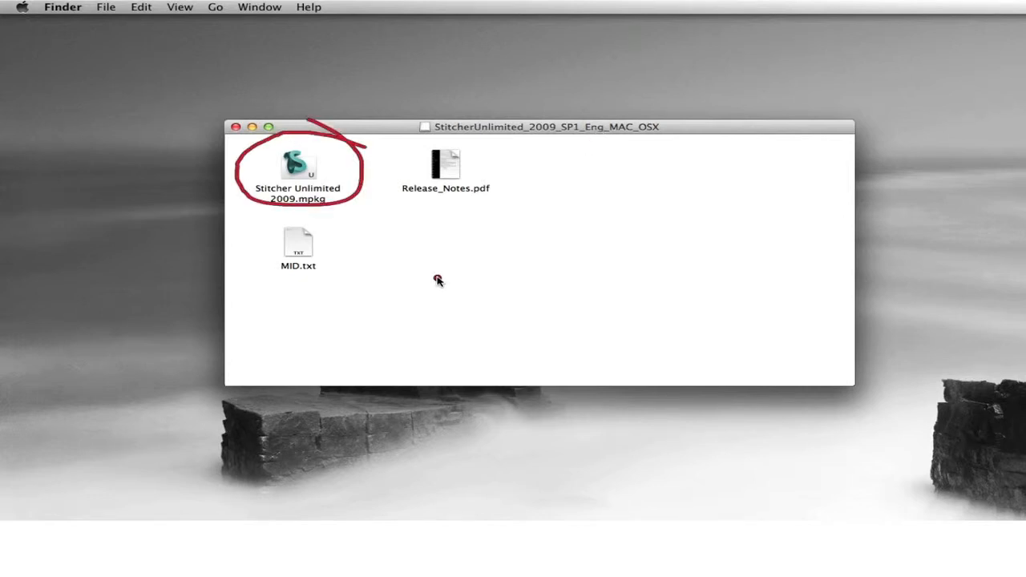
double_click(301, 172)
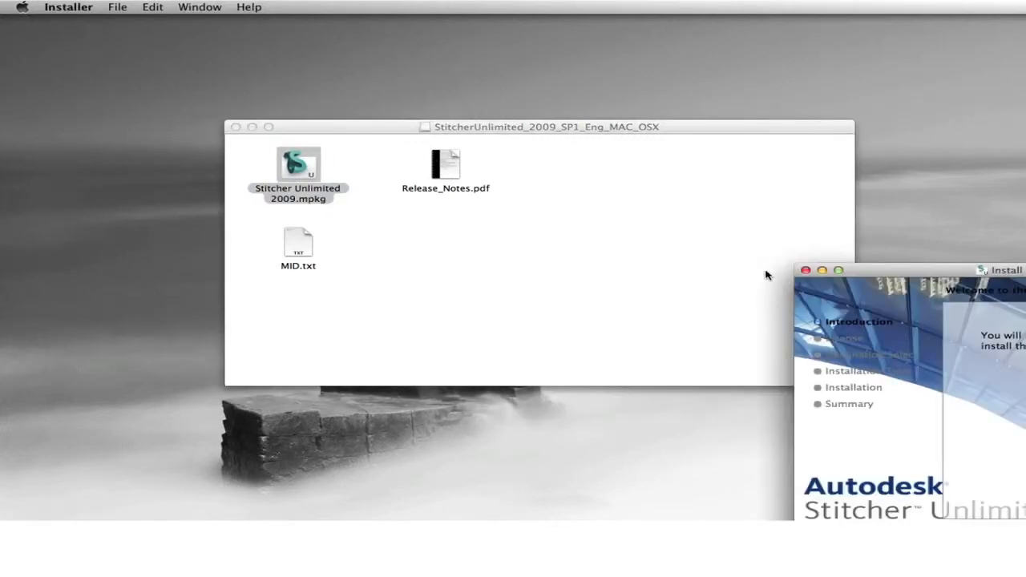
Step: Step past the introduction, accept the licence agreement and start the standard installation
left_click_drag(865, 270, 476, 132)
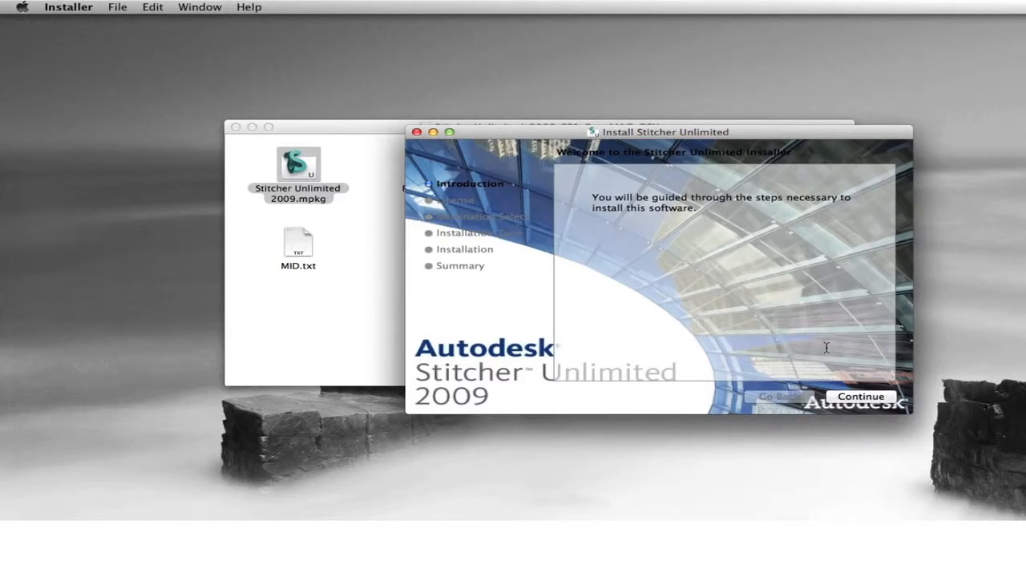
mouse_move(905, 391)
left_mouse_down()
mouse_move(849, 359)
mouse_move(748, 367)
mouse_move(800, 432)
mouse_move(910, 411)
mouse_move(811, 342)
left_mouse_up()
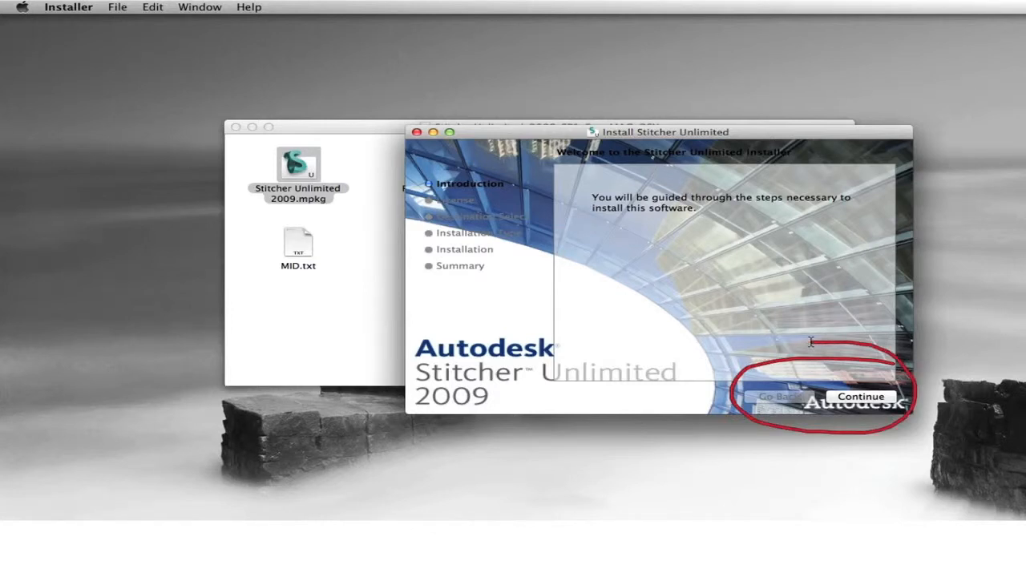
left_click(878, 398)
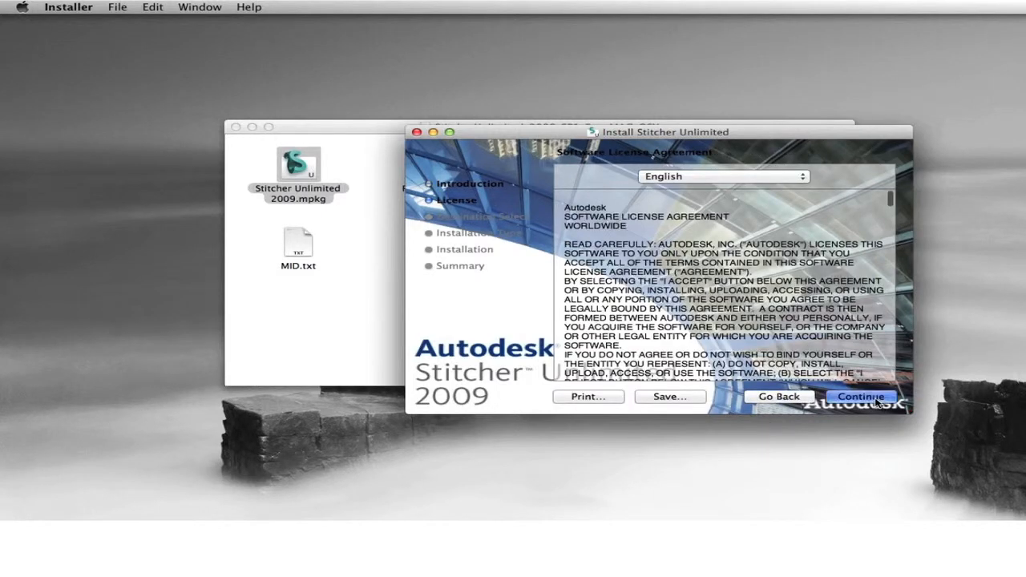
left_click(876, 400)
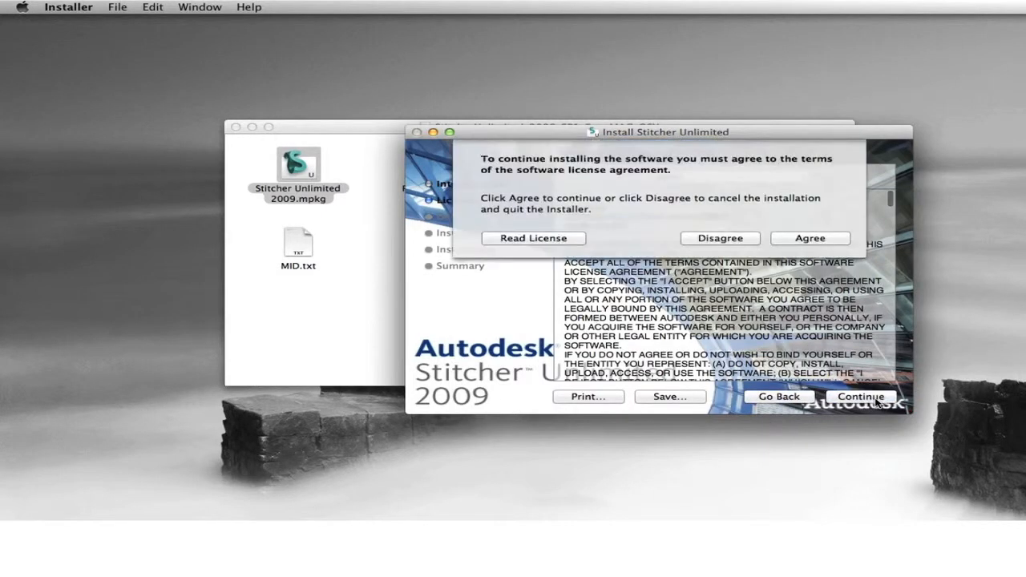
left_click(810, 239)
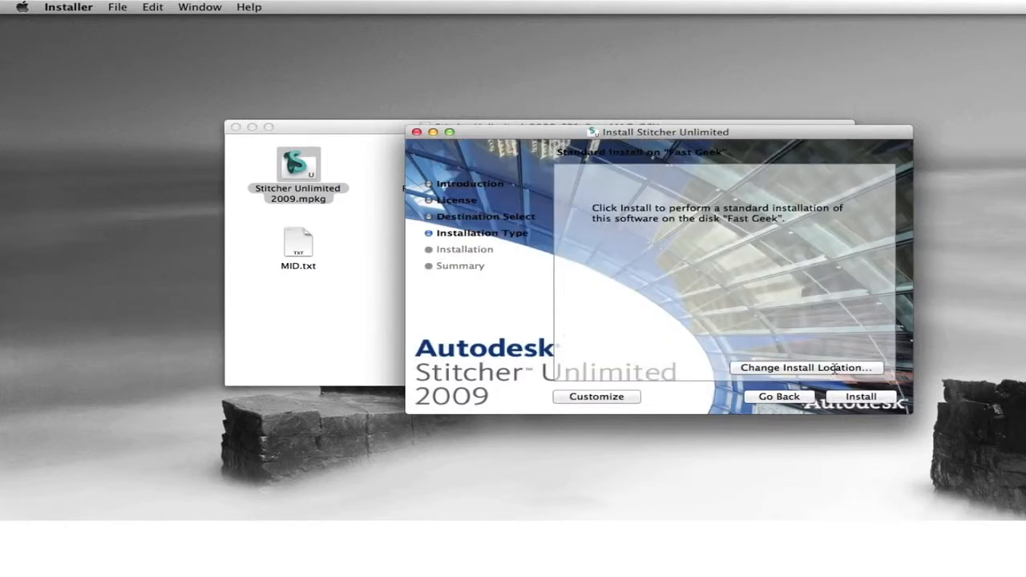
left_click(856, 397)
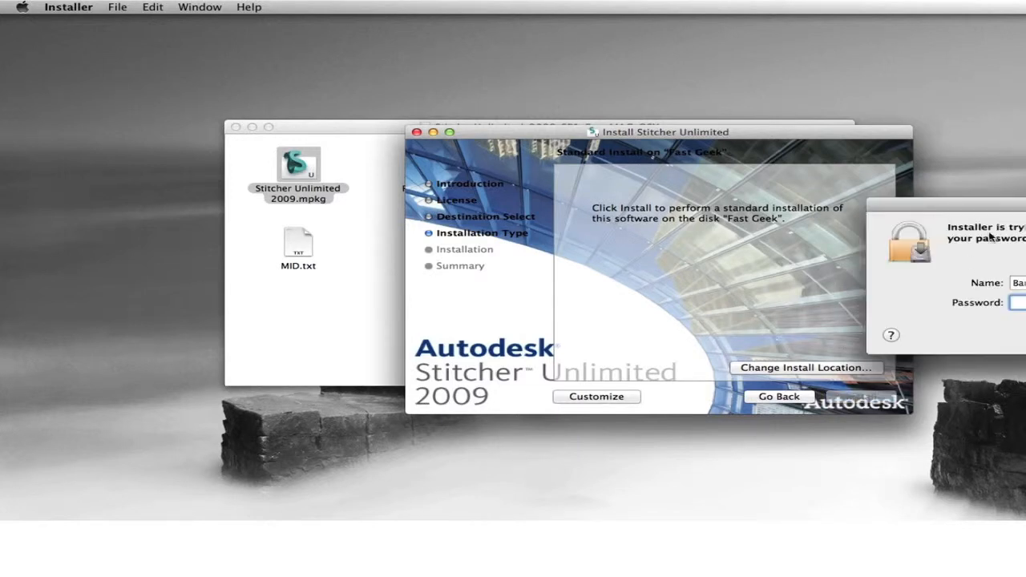
Step: Authorise with the admin password, then close the finished installer and the package folder window
left_click_drag(978, 208, 627, 214)
type("••••••••")
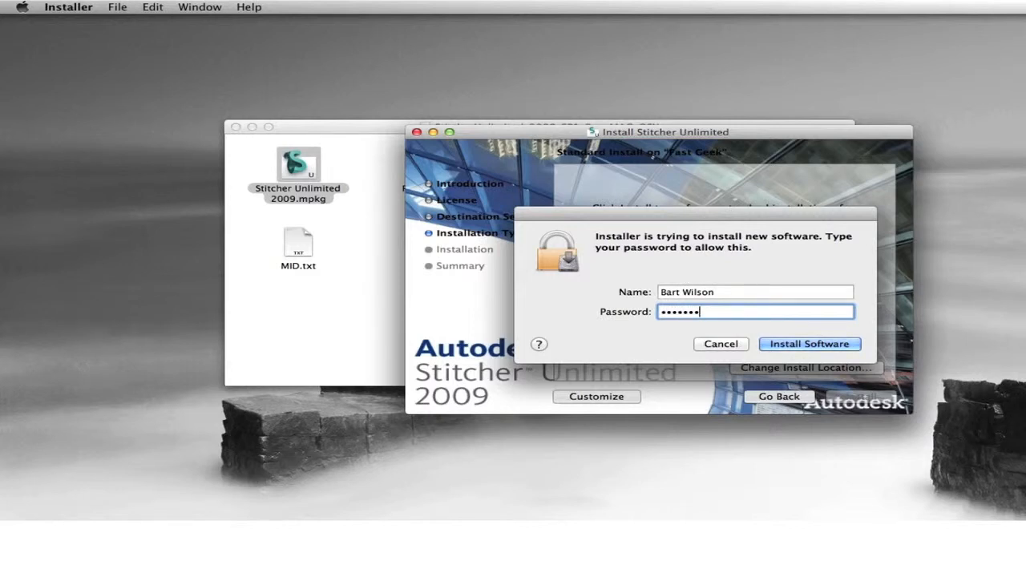
key("Return")
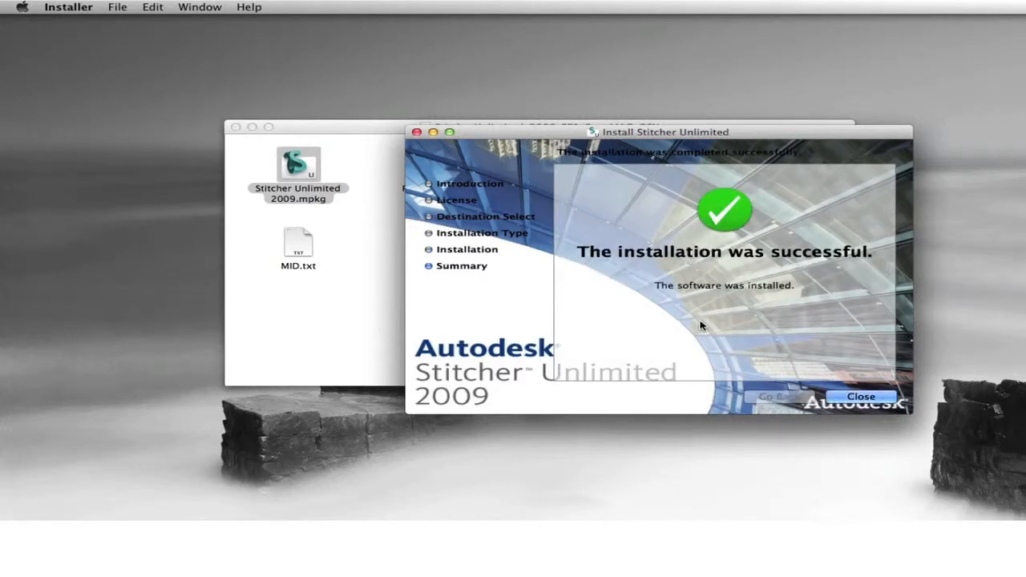
left_click(859, 396)
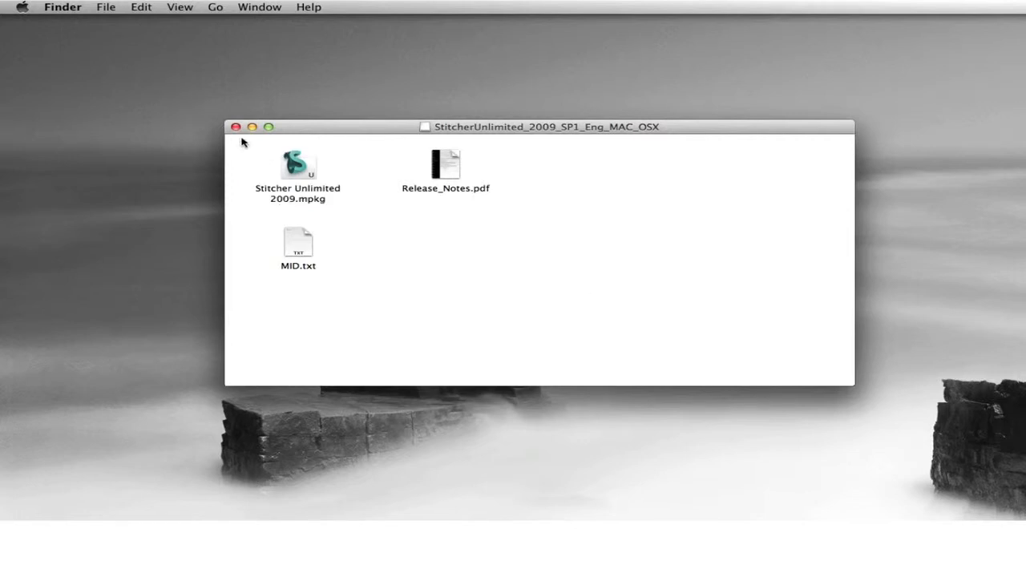
left_click(235, 127)
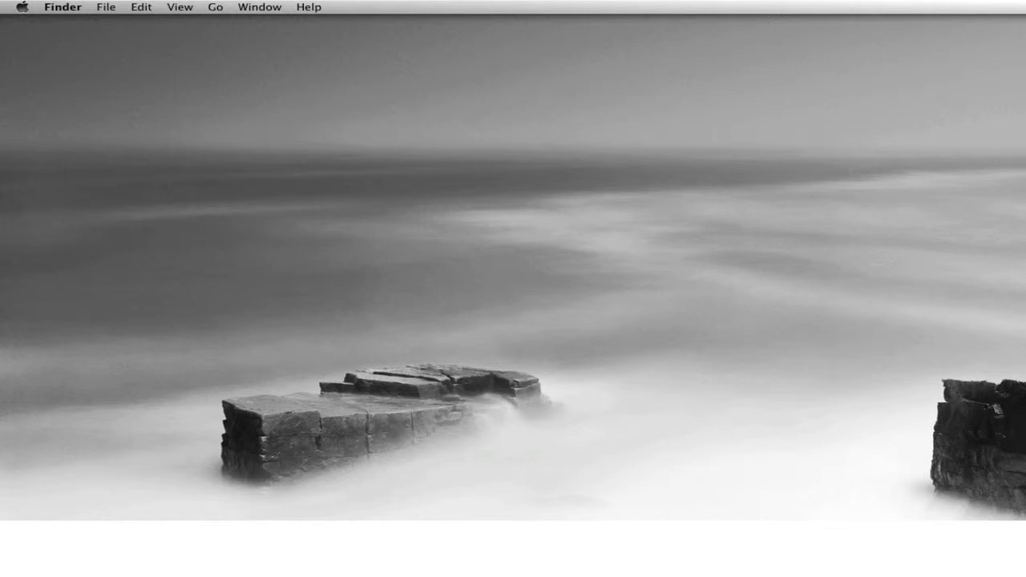
Step: In a new Finder window, open Applications > Autodesk > Stitcher Unlimited 2009 and launch StitcherUnlimited
key("super+n")
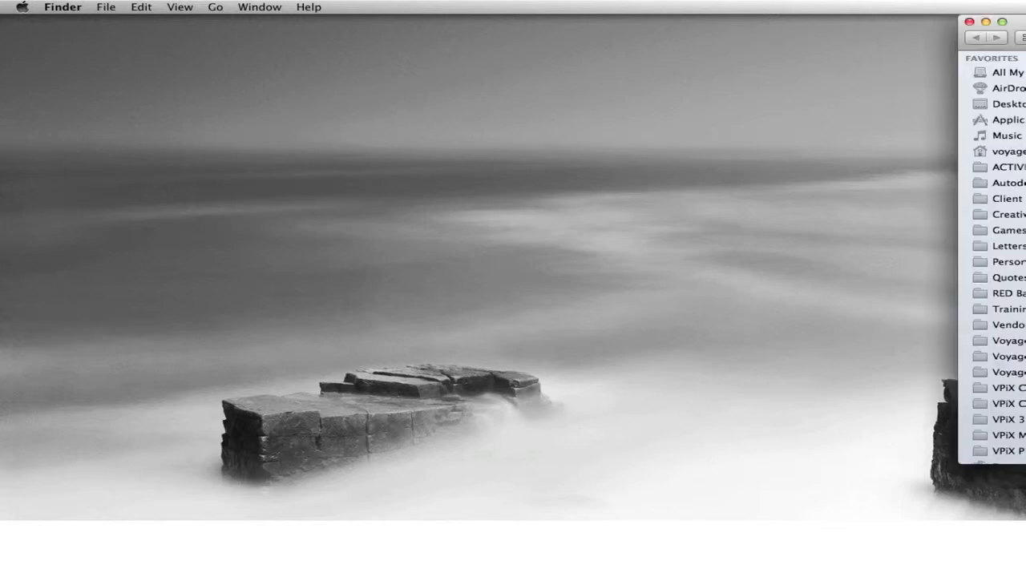
left_click(831, 151)
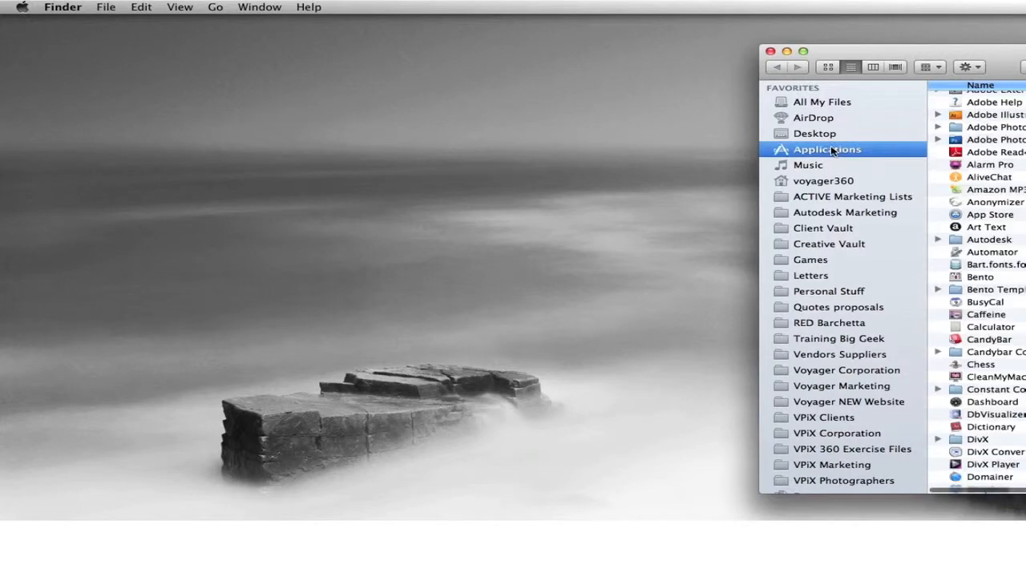
left_click_drag(961, 62, 743, 36)
double_click(774, 213)
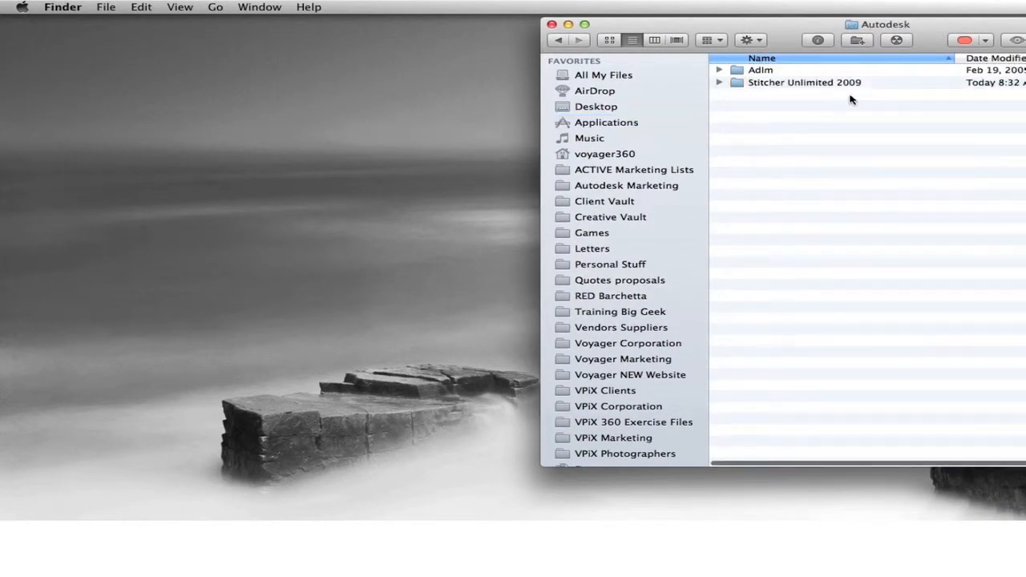
left_click_drag(910, 26, 719, 24)
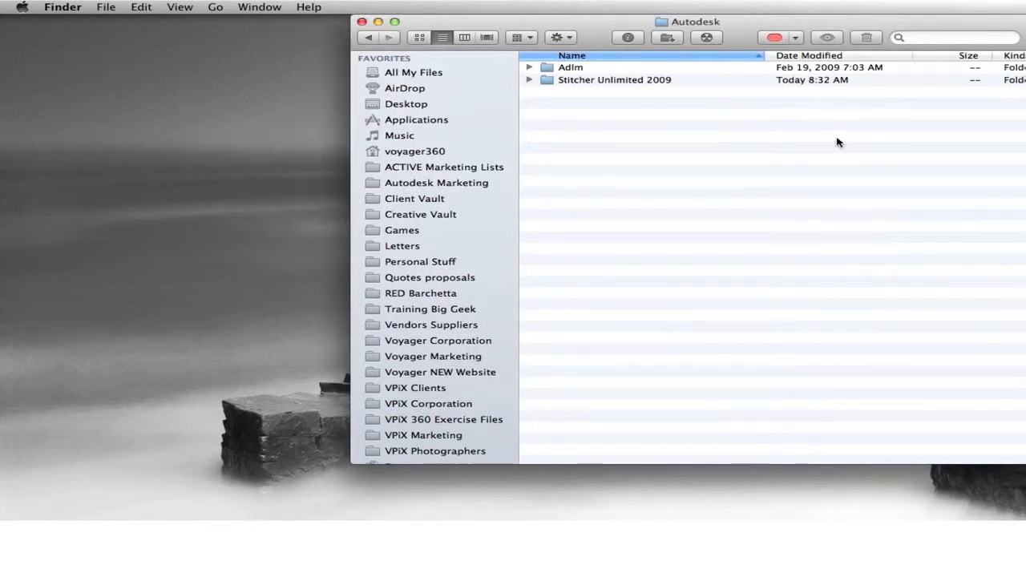
mouse_move(799, 101)
left_mouse_down()
mouse_move(854, 90)
mouse_move(833, 66)
mouse_move(757, 81)
mouse_move(819, 103)
left_mouse_up()
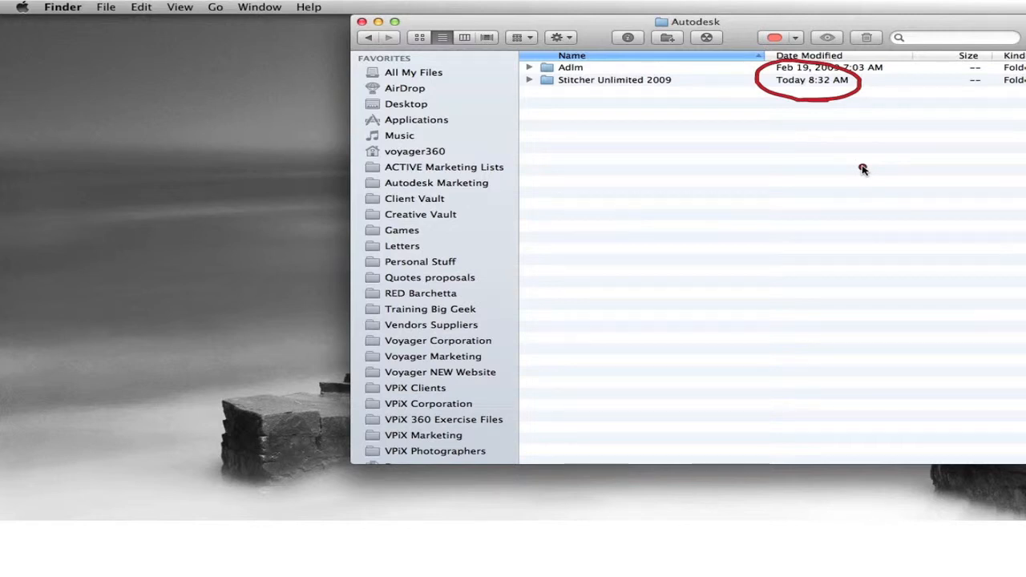
double_click(621, 80)
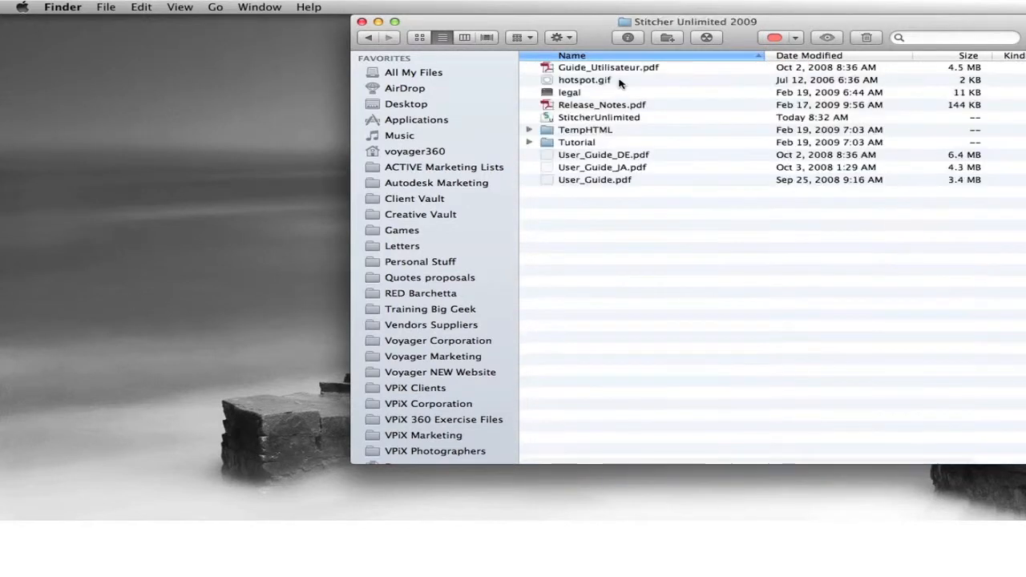
double_click(600, 119)
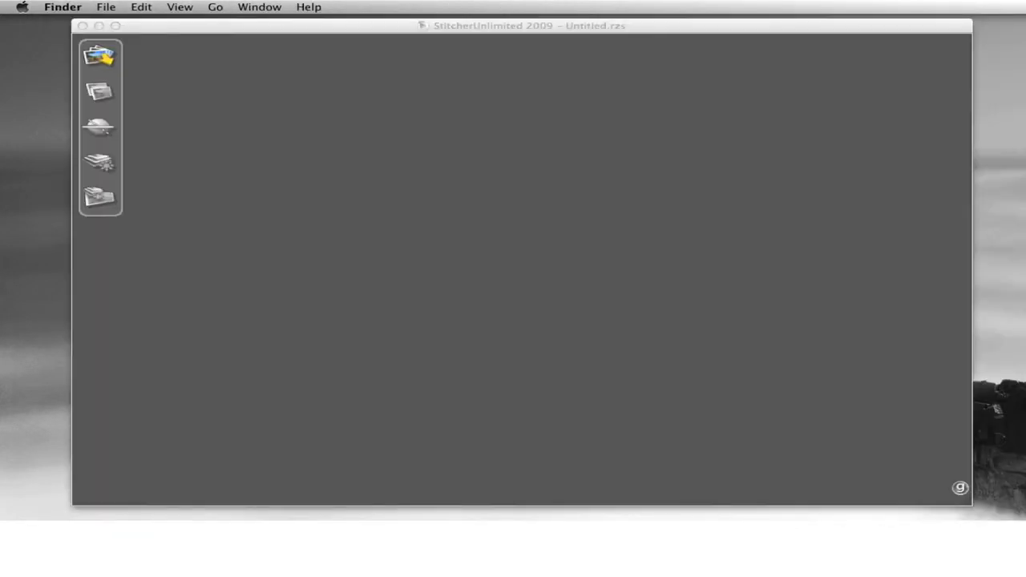
Step: Add the four fisheye room photos to the project and decline the EXIF-deduced lens settings
left_click_drag(1017, 449, 539, 330)
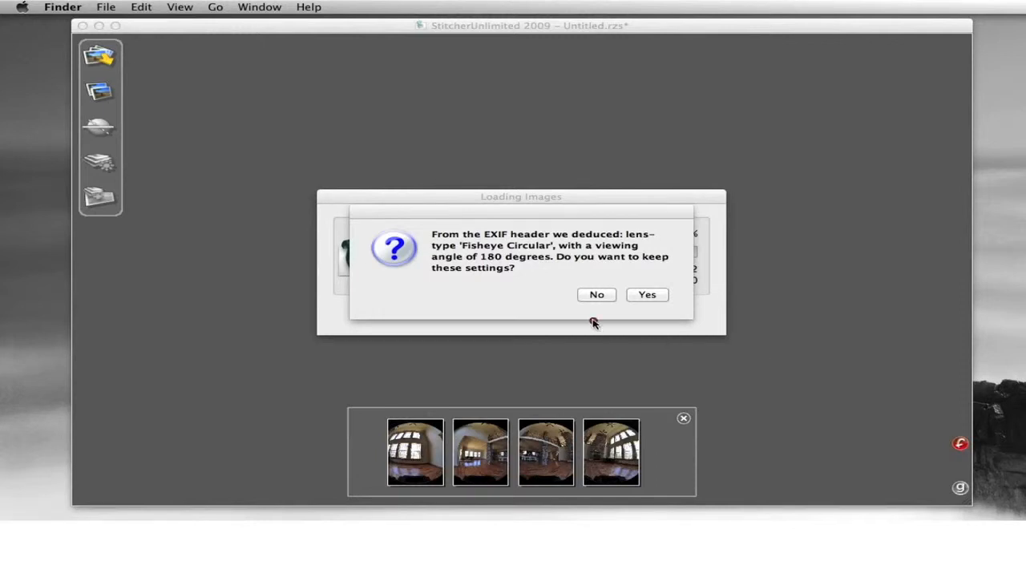
mouse_move(573, 315)
left_mouse_down()
mouse_move(622, 309)
mouse_move(617, 283)
mouse_move(574, 275)
mouse_move(557, 287)
mouse_move(554, 311)
mouse_move(595, 317)
left_mouse_up()
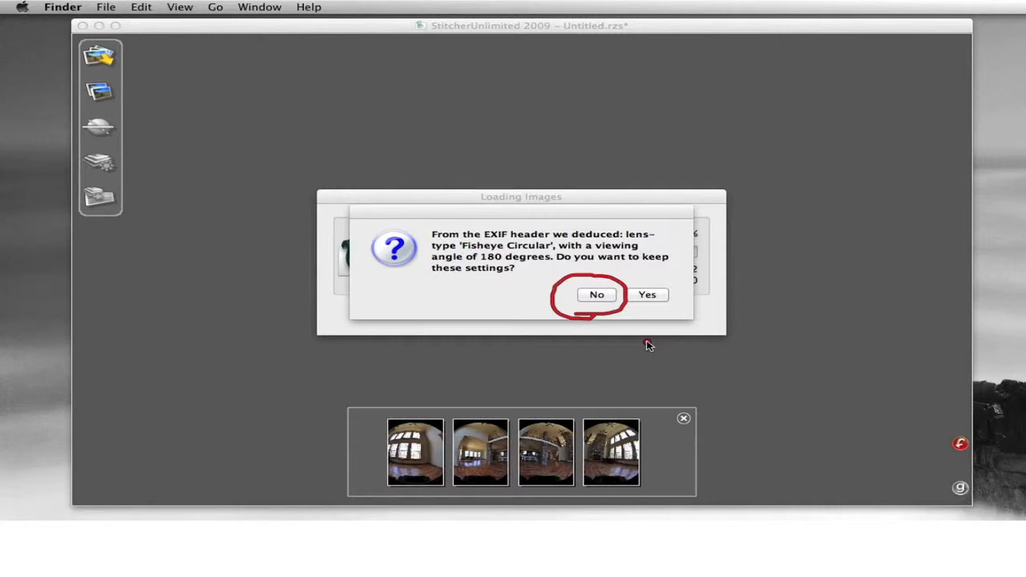
left_click(598, 297)
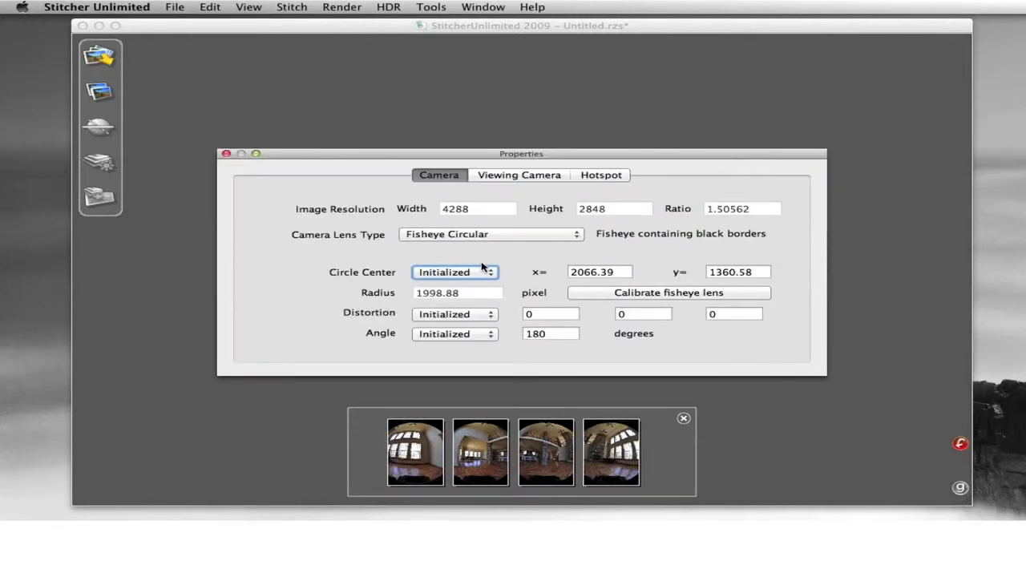
Step: Keep Fisheye Circular as the camera lens type and open the fisheye lens calibration
mouse_move(439, 255)
left_mouse_down()
mouse_move(520, 236)
mouse_move(472, 213)
mouse_move(406, 221)
mouse_move(405, 239)
mouse_move(457, 252)
left_mouse_up()
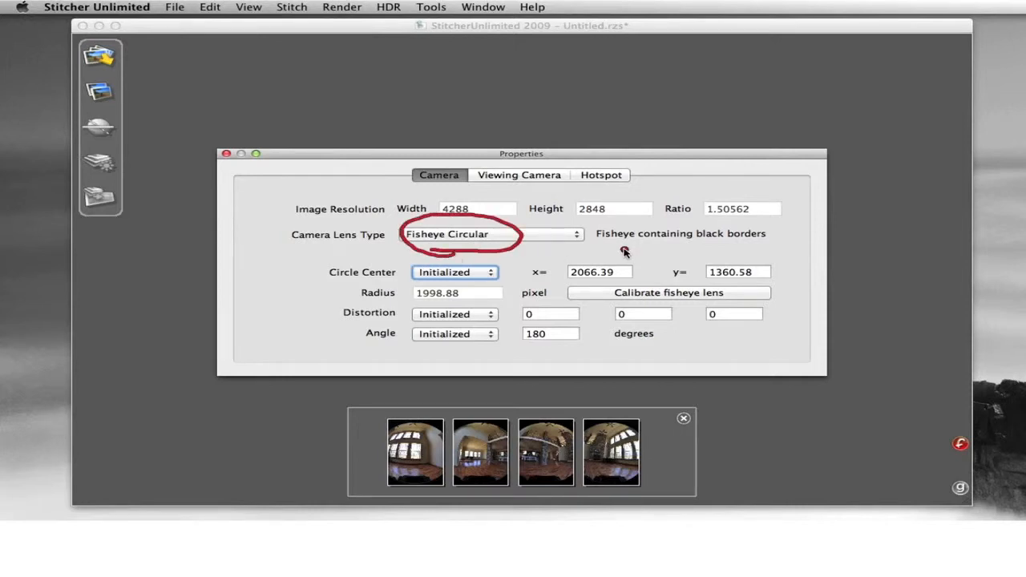
left_click(531, 239)
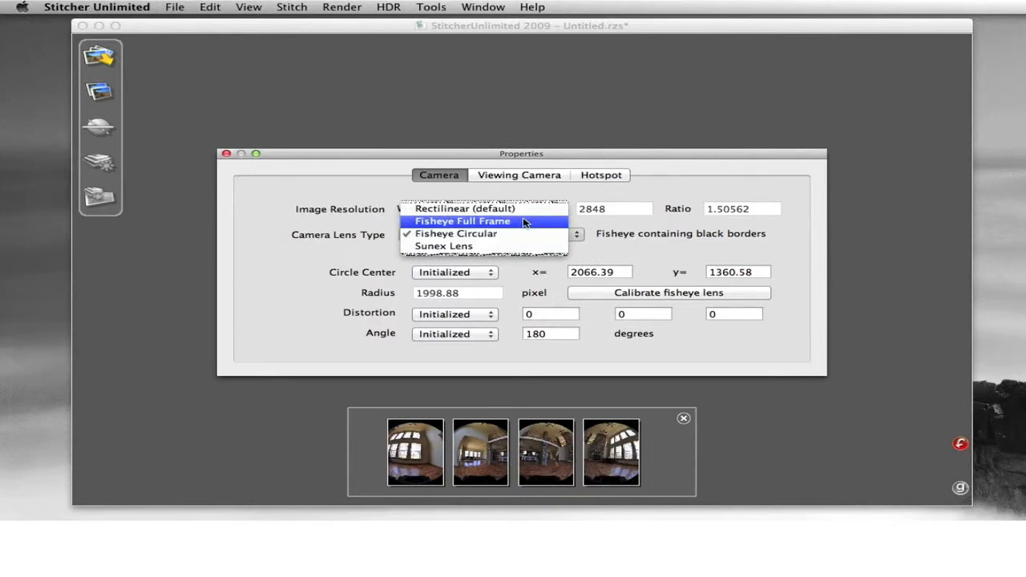
left_click(522, 233)
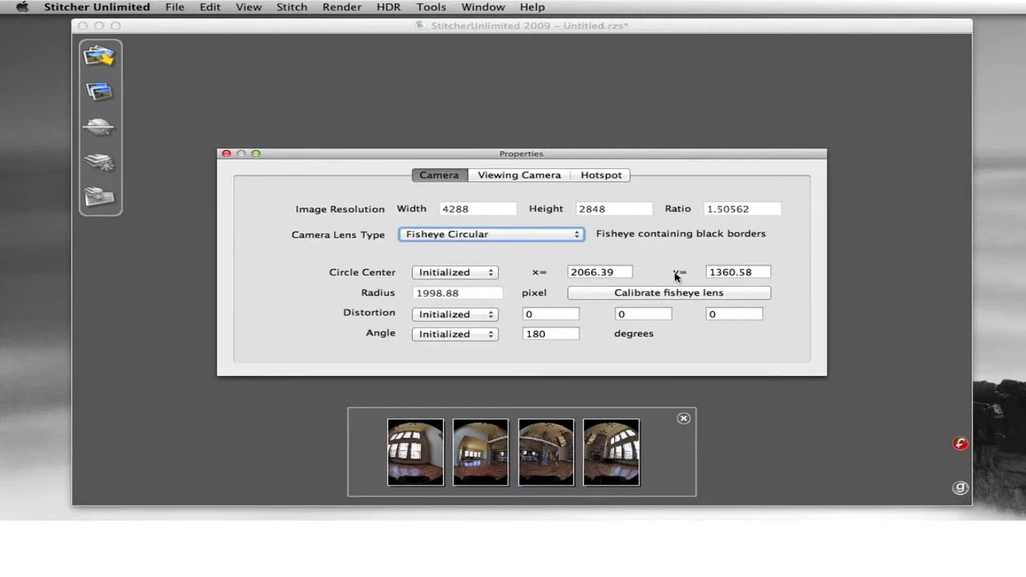
mouse_move(678, 275)
left_mouse_down()
mouse_move(621, 280)
mouse_move(663, 312)
mouse_move(702, 306)
mouse_move(629, 271)
left_mouse_up()
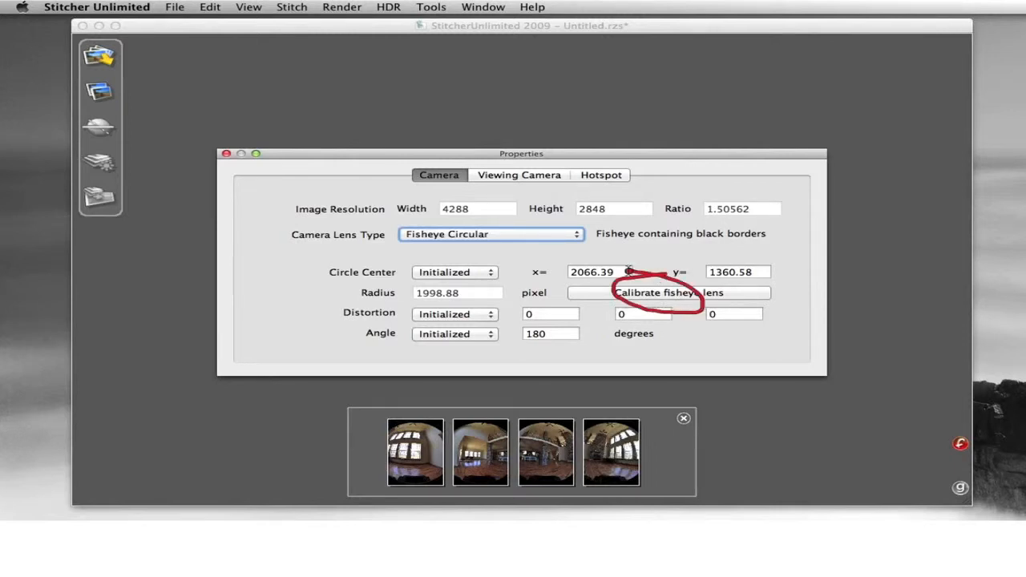
left_click(670, 294)
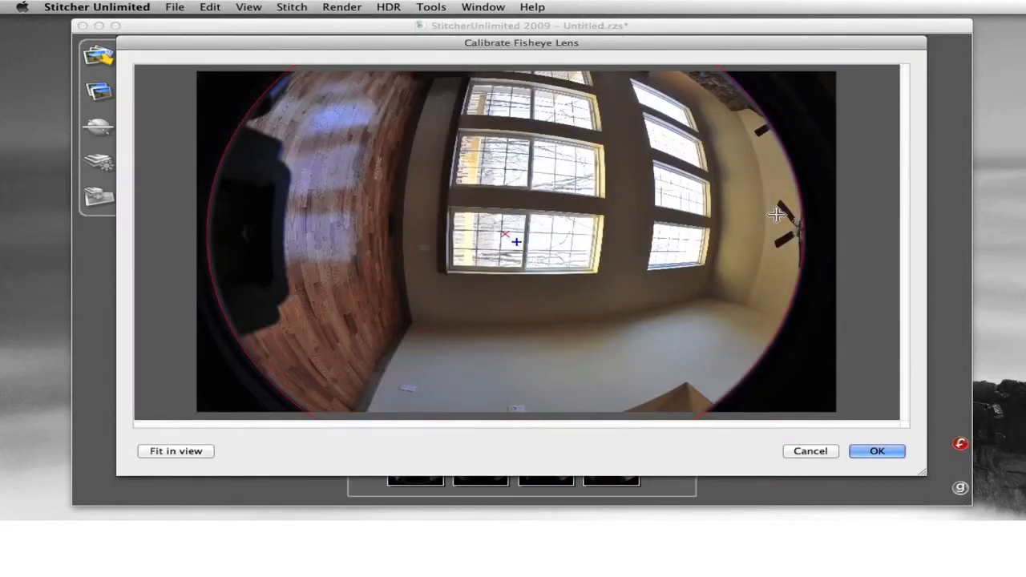
Step: Fit the lens circle's left edge to the image border and accept (radius 1979.6 px)
left_click_drag(826, 217, 718, 214)
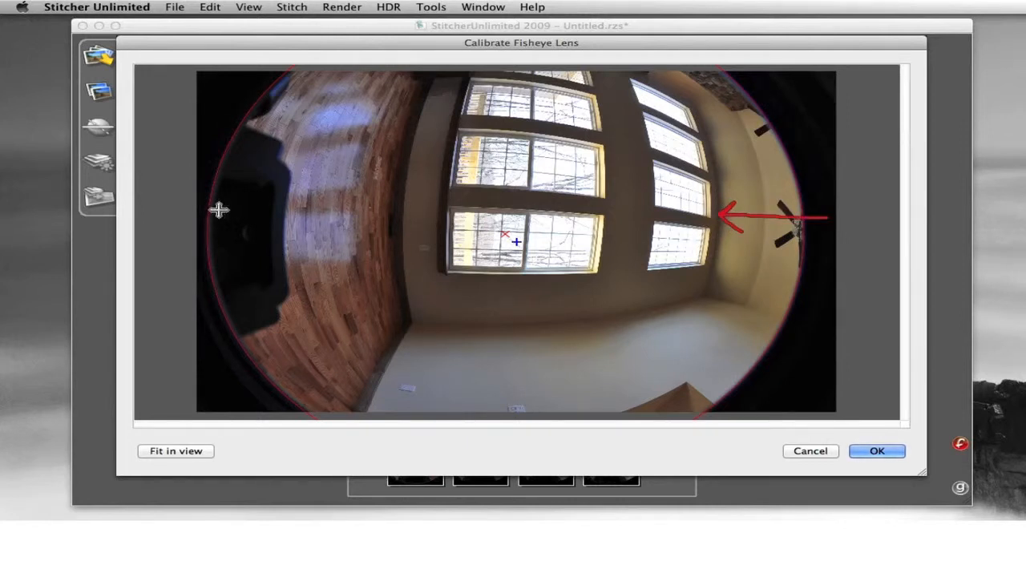
left_click_drag(189, 216, 314, 215)
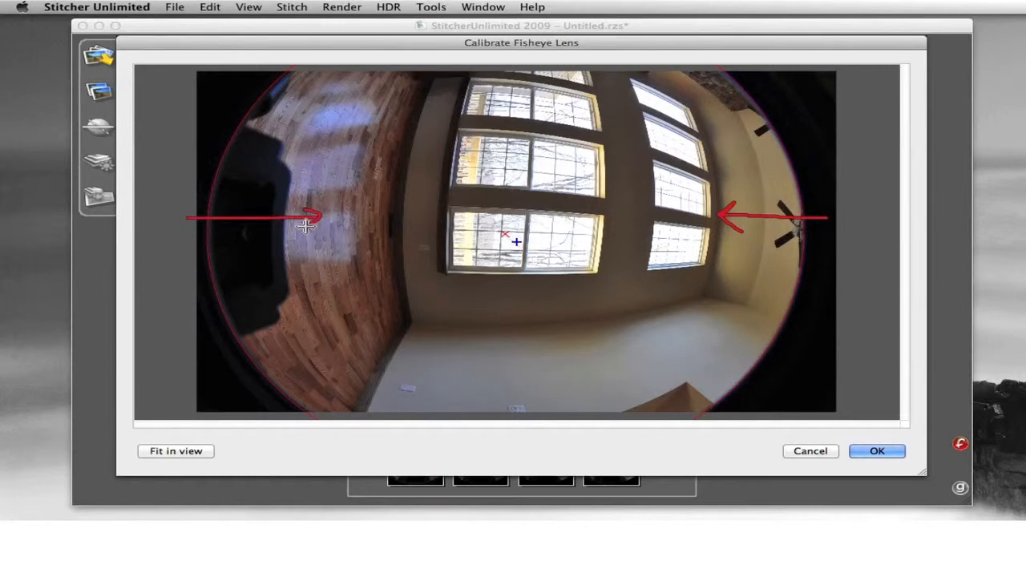
mouse_move(493, 258)
left_mouse_down()
mouse_move(554, 229)
mouse_move(469, 223)
mouse_move(491, 268)
mouse_move(529, 250)
left_mouse_up()
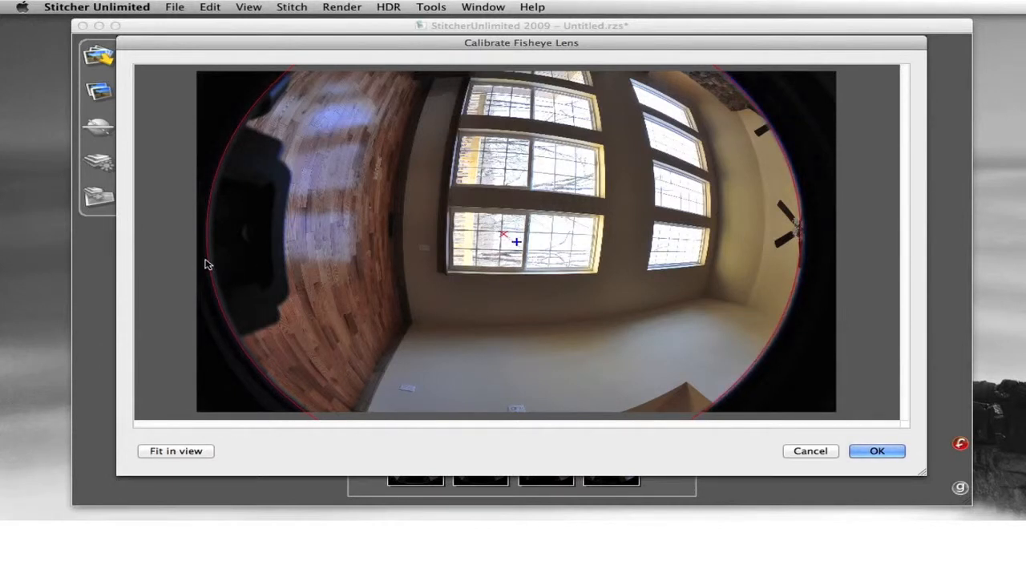
left_click_drag(207, 260, 212, 260)
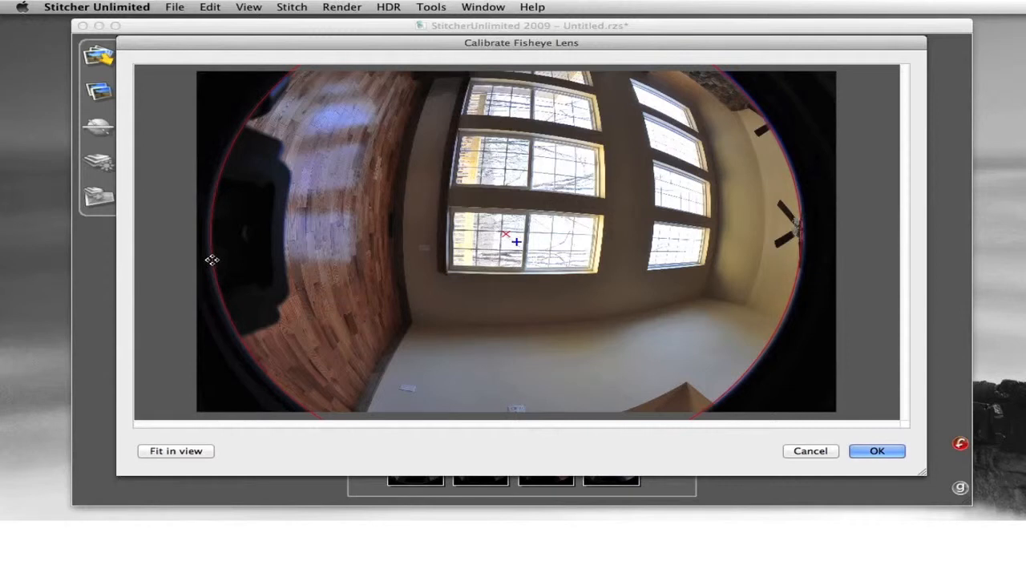
left_click(875, 451)
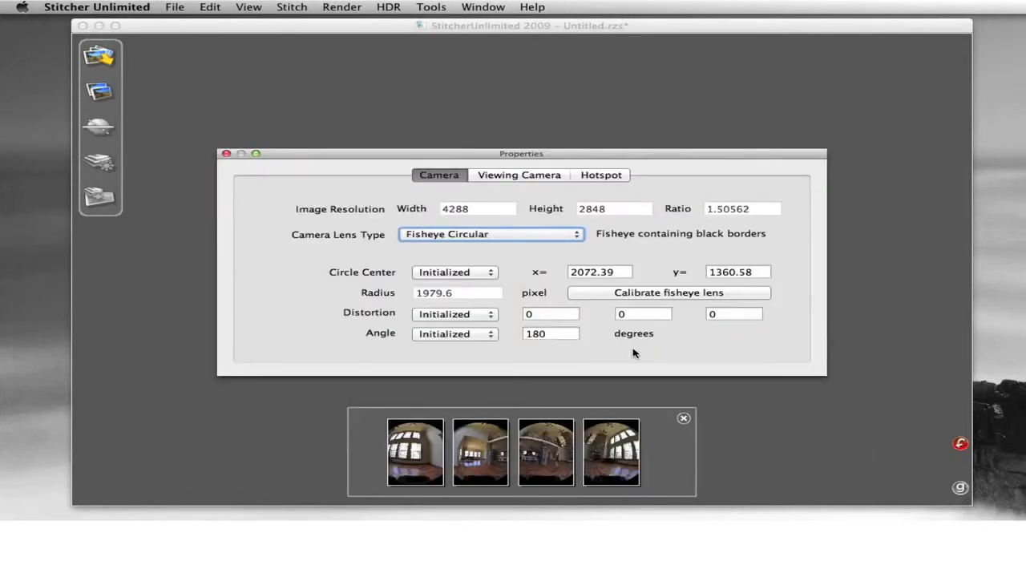
Step: Close the camera Properties window, leaving the four calibrated fisheye photos in the project
mouse_move(244, 174)
left_mouse_down()
mouse_move(286, 156)
mouse_move(245, 129)
mouse_move(197, 162)
mouse_move(250, 177)
mouse_move(282, 165)
left_mouse_up()
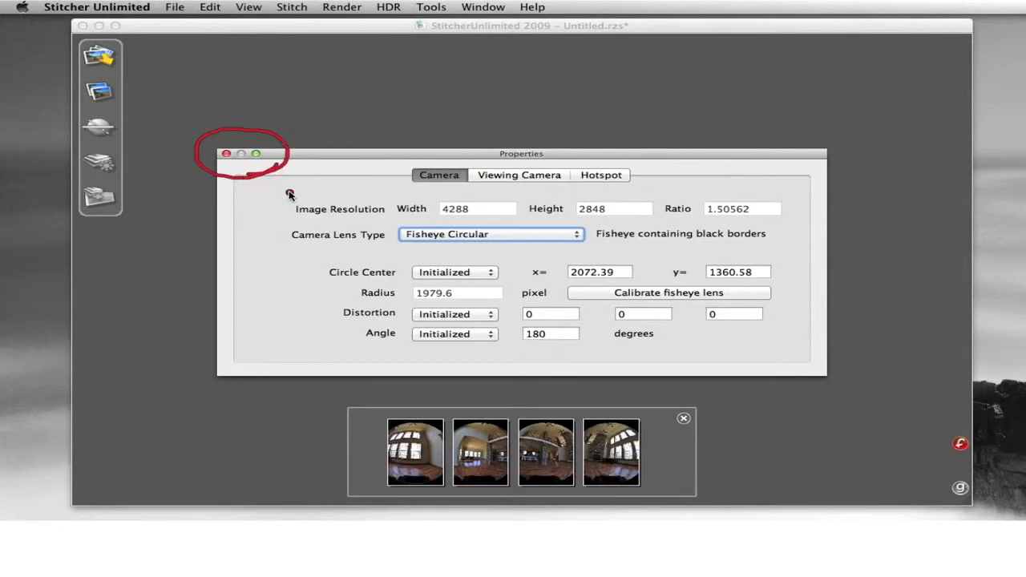
mouse_move(796, 144)
left_mouse_down()
mouse_move(834, 168)
mouse_move(832, 142)
mouse_move(794, 144)
mouse_move(825, 159)
mouse_move(821, 148)
mouse_move(803, 162)
mouse_move(847, 174)
mouse_move(859, 167)
mouse_move(858, 134)
mouse_move(721, 143)
mouse_move(777, 190)
mouse_move(848, 120)
left_mouse_up()
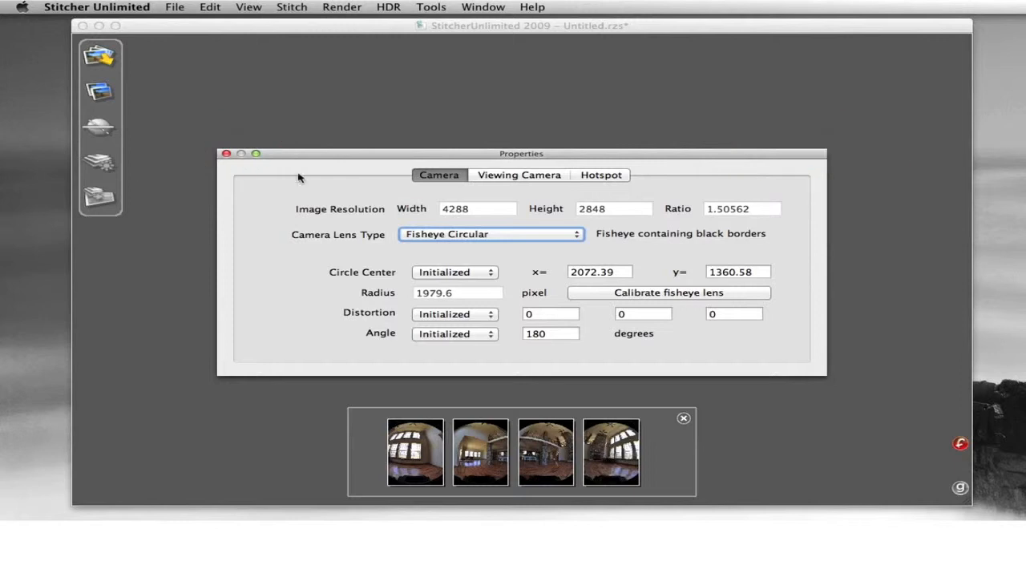
left_click(225, 154)
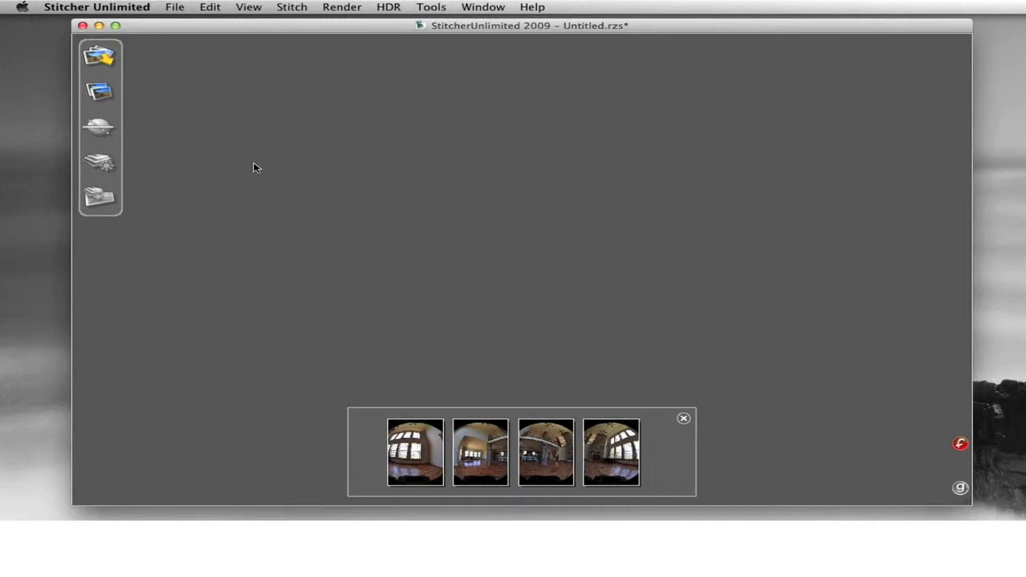
Step: Run AutoStitch to merge the four fisheye shots into one living-room panorama
mouse_move(156, 83)
left_mouse_down()
mouse_move(74, 85)
mouse_move(96, 100)
mouse_move(142, 70)
left_mouse_up()
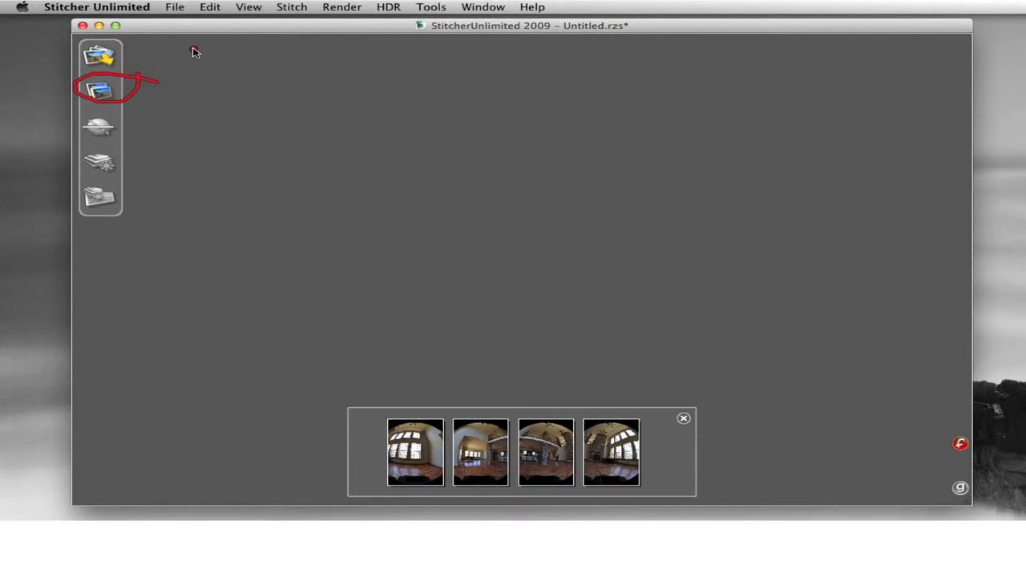
key("Escape")
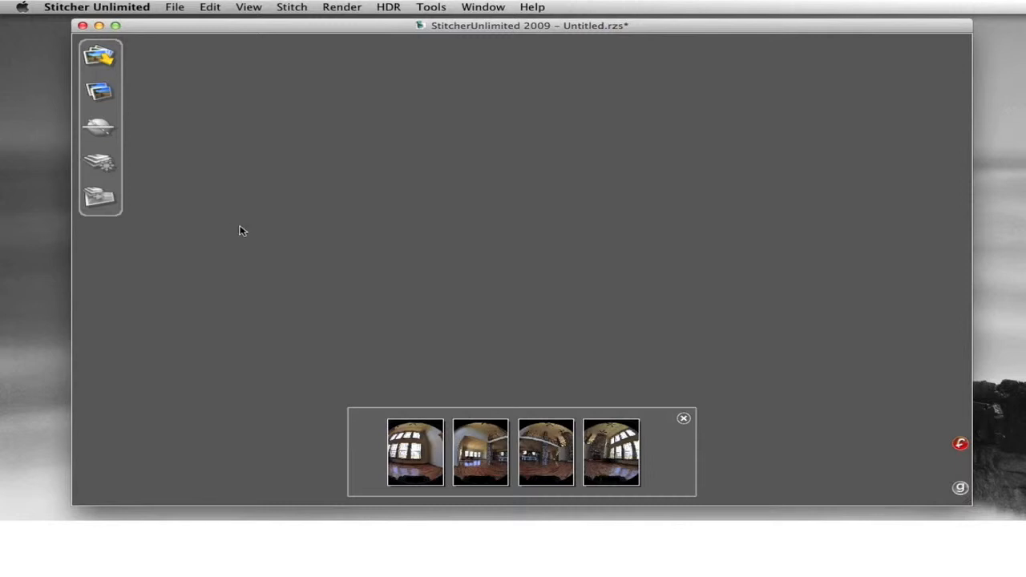
mouse_move(272, 180)
left_mouse_down()
mouse_move(197, 128)
mouse_move(123, 111)
mouse_move(98, 119)
mouse_move(62, 160)
mouse_move(69, 199)
mouse_move(182, 179)
mouse_move(189, 129)
mouse_move(174, 105)
left_mouse_up()
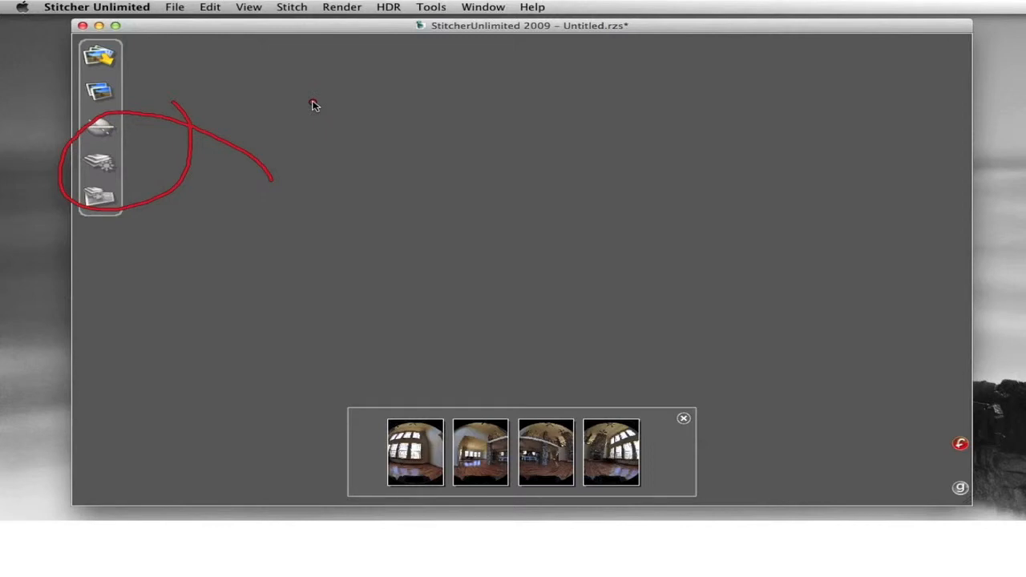
left_click(104, 92)
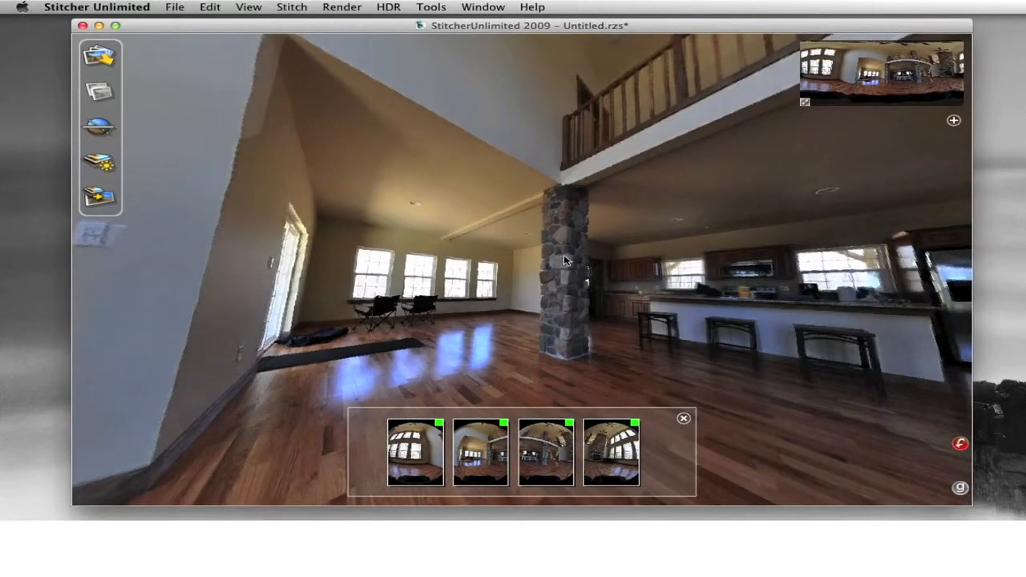
Step: Turn the view toward the four windows and level the panorama with the Align tool
left_click_drag(533, 254, 692, 251)
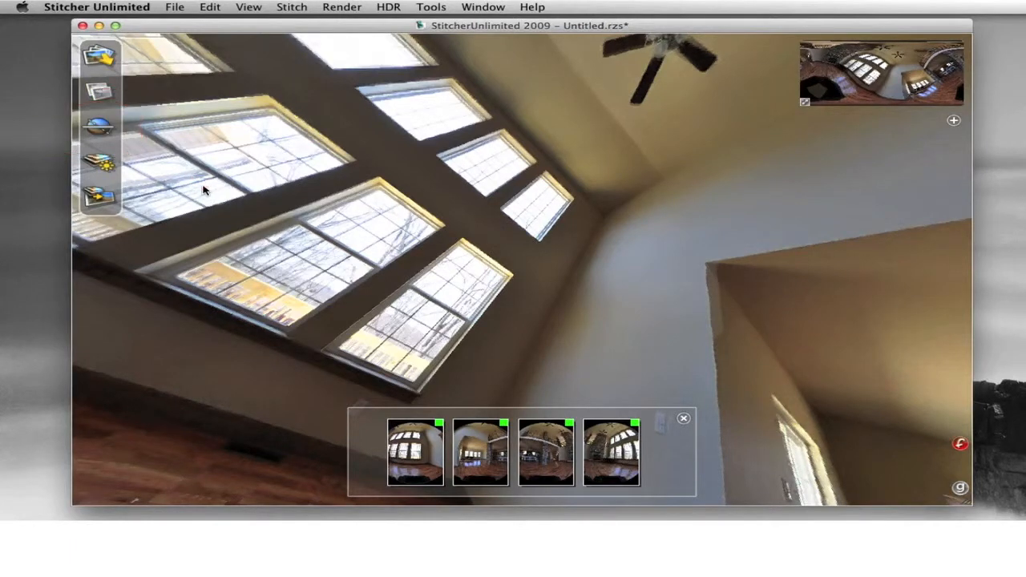
left_click(101, 129)
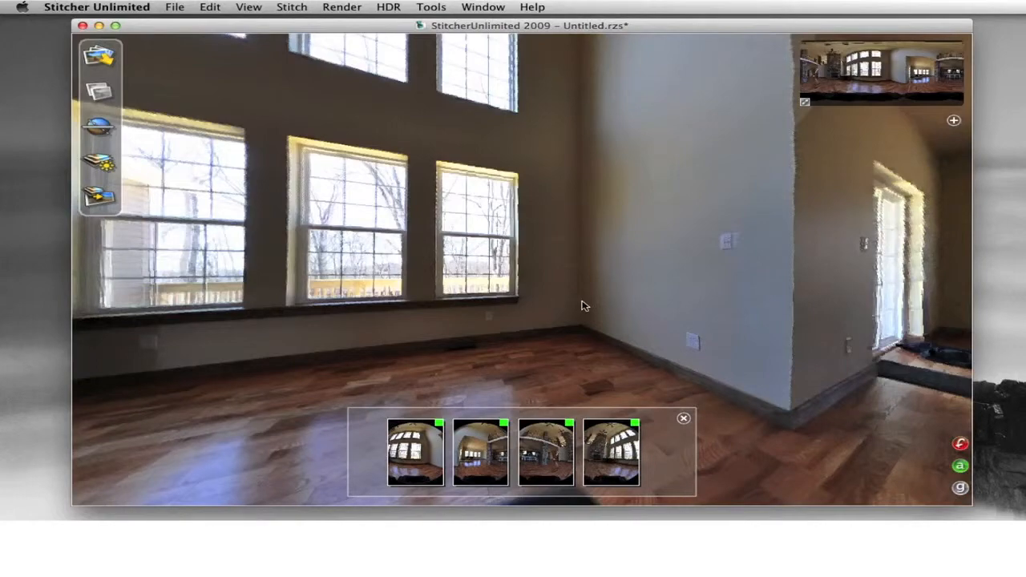
scroll(590, 314, "down", 5)
scroll(595, 319, "up", 5)
mouse_move(601, 282)
left_mouse_down()
mouse_move(607, 313)
mouse_move(606, 291)
left_mouse_up()
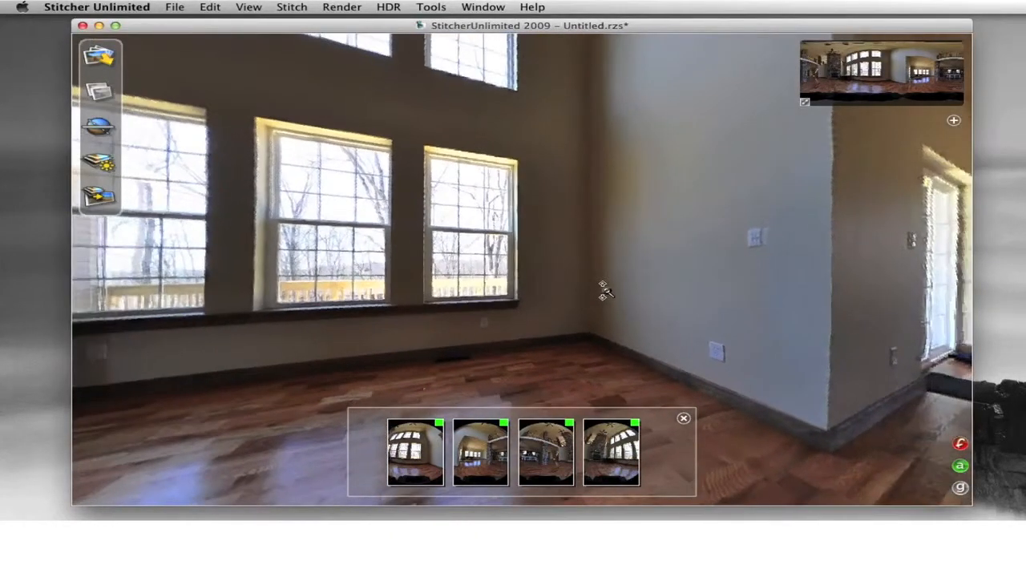
Step: Turn the view to the kitchen and enlarge the panorama's overview thumbnail
left_click_drag(894, 290, 553, 284)
left_click_drag(801, 285, 245, 309)
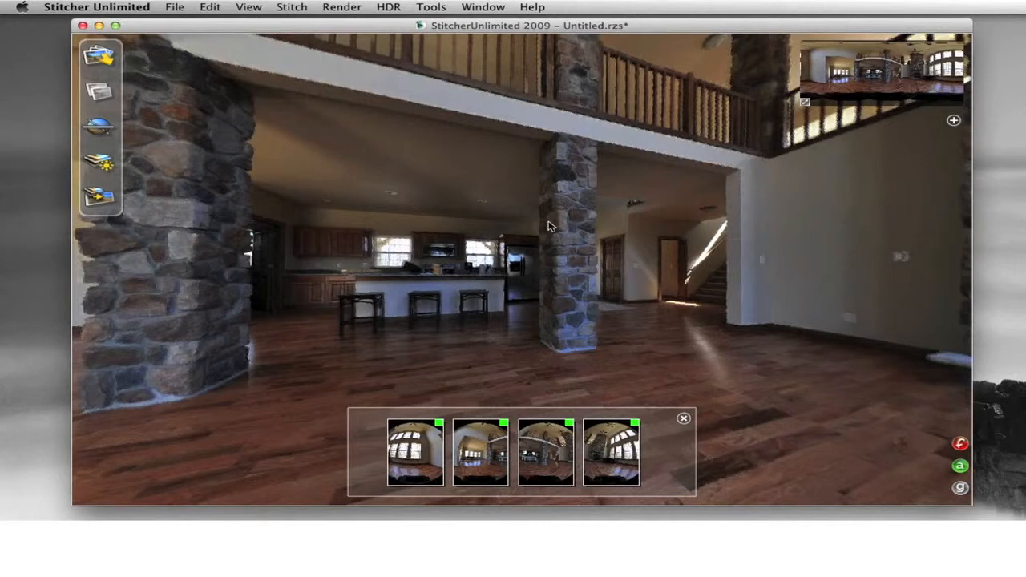
left_click_drag(804, 102, 713, 146)
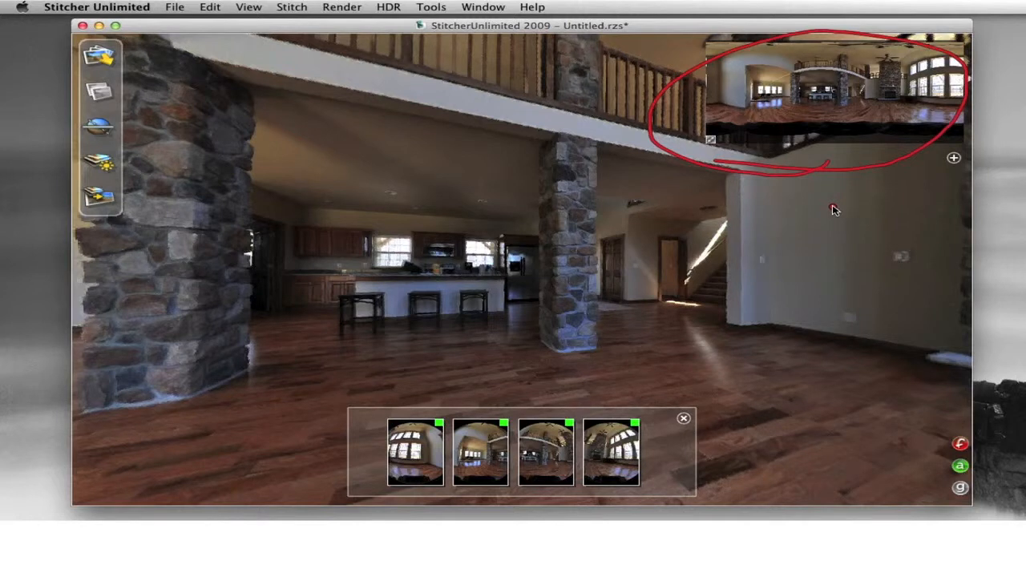
left_click(953, 158)
left_click(953, 158)
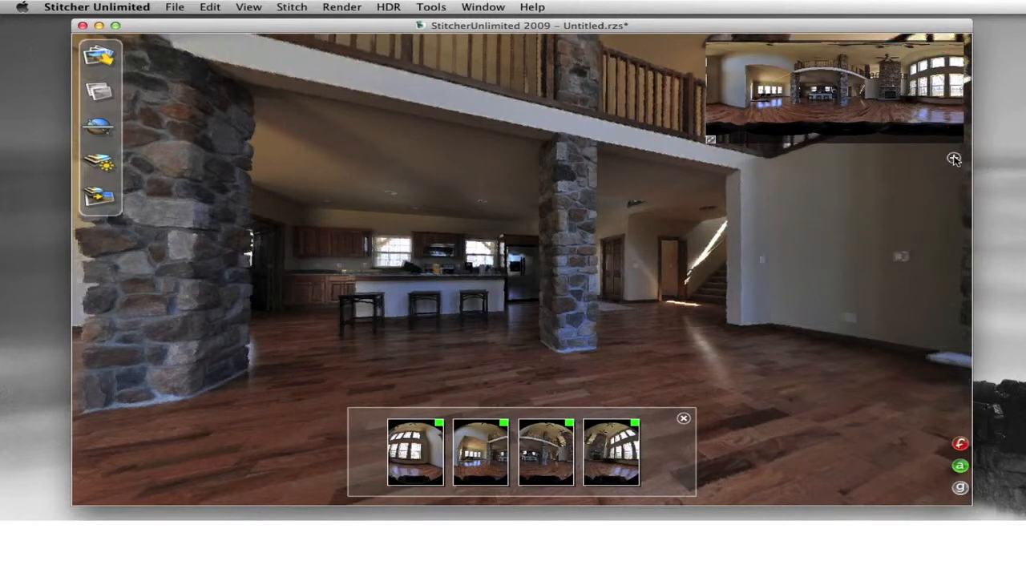
left_click(953, 159)
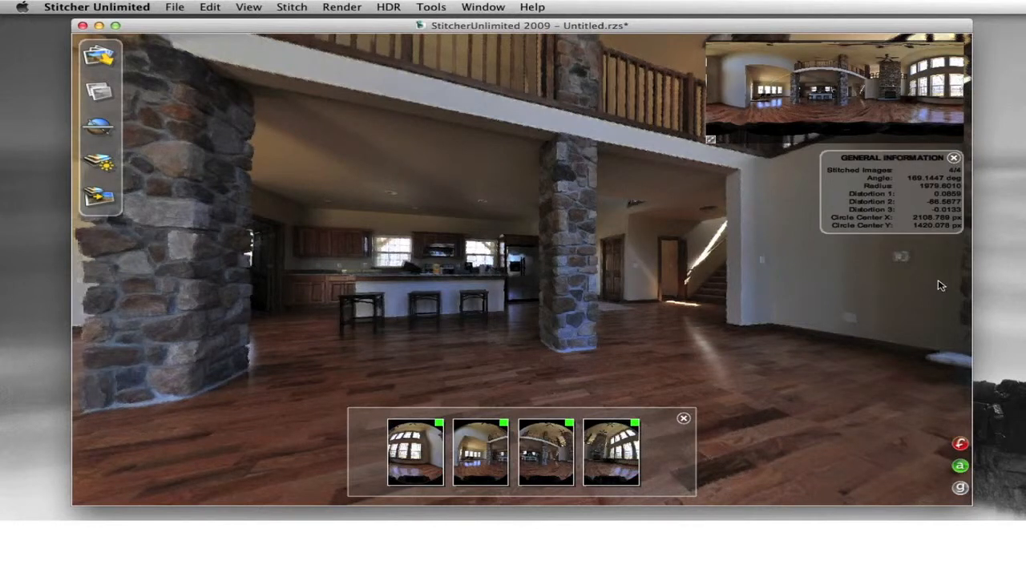
left_click(953, 158)
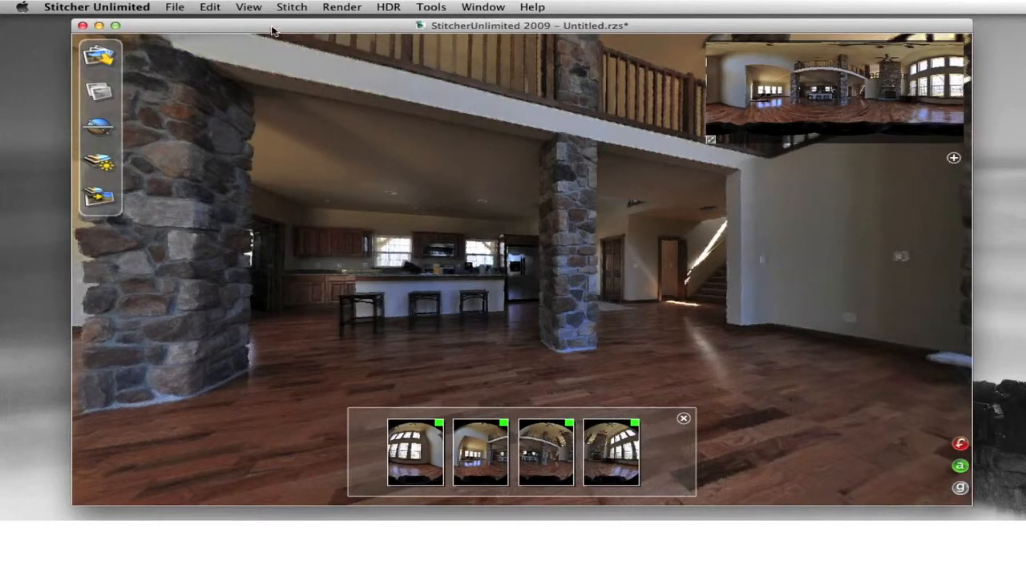
left_click(250, 8)
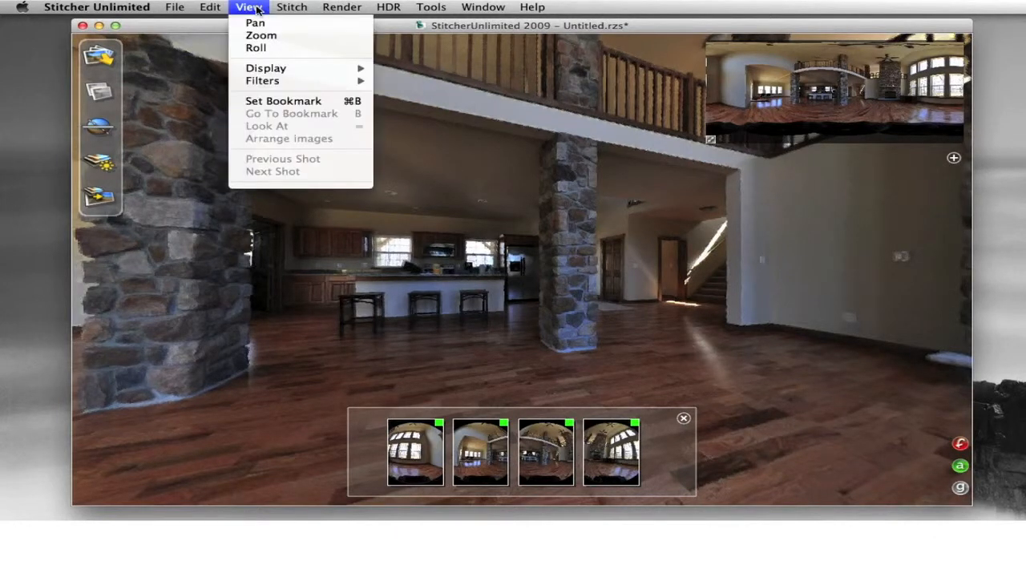
mouse_move(280, 71)
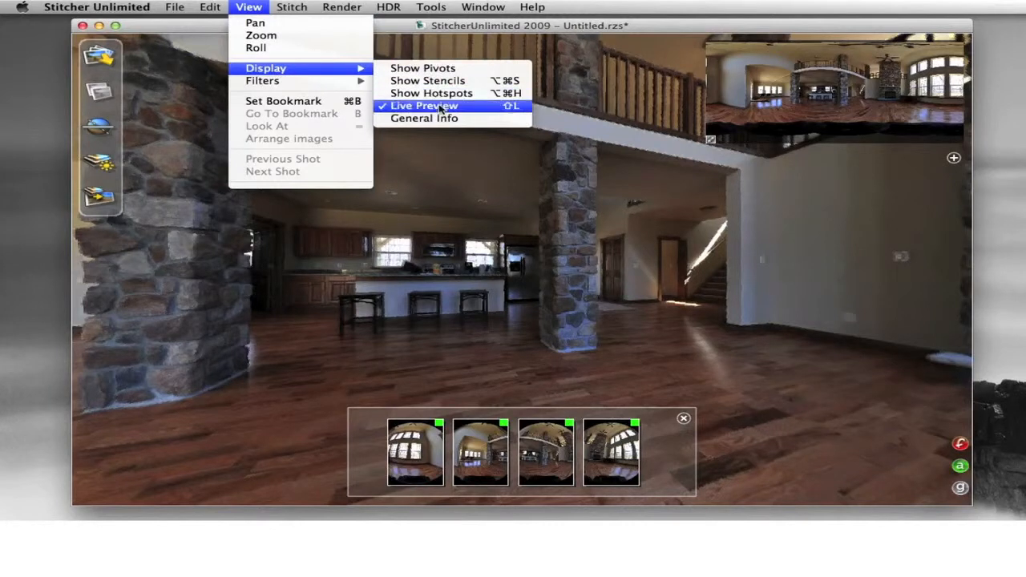
left_click(493, 110)
left_click(250, 7)
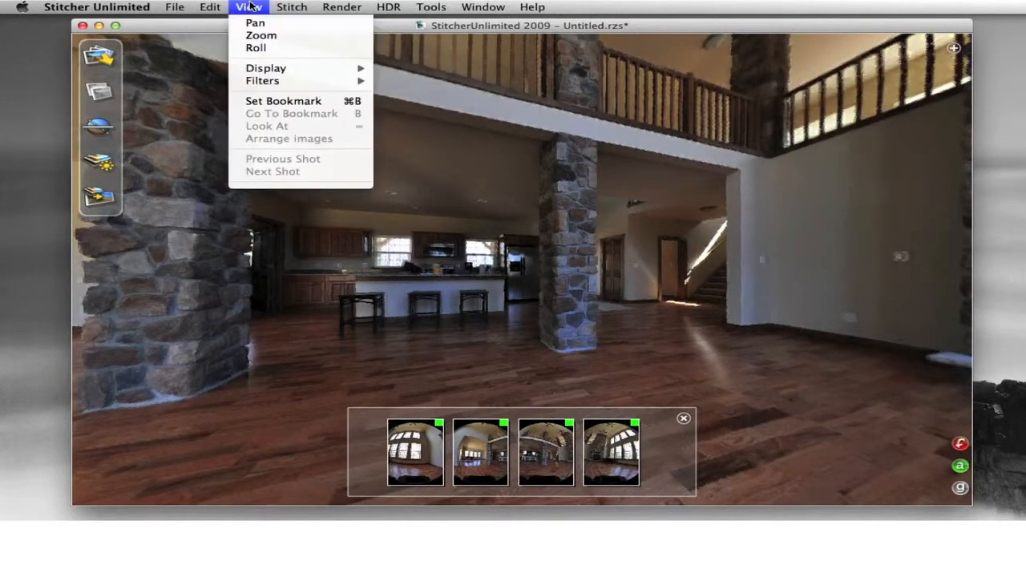
mouse_move(290, 86)
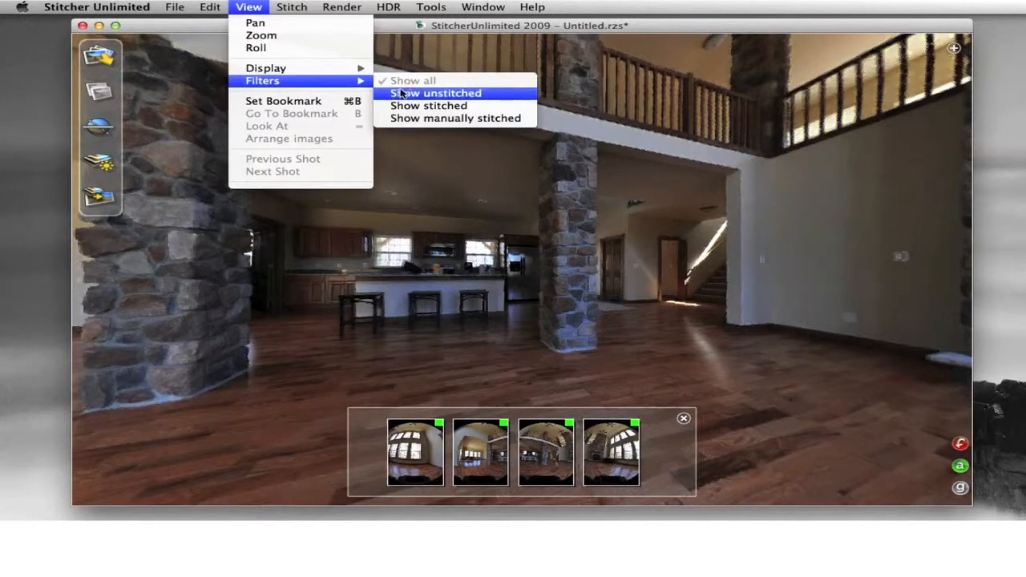
mouse_move(314, 71)
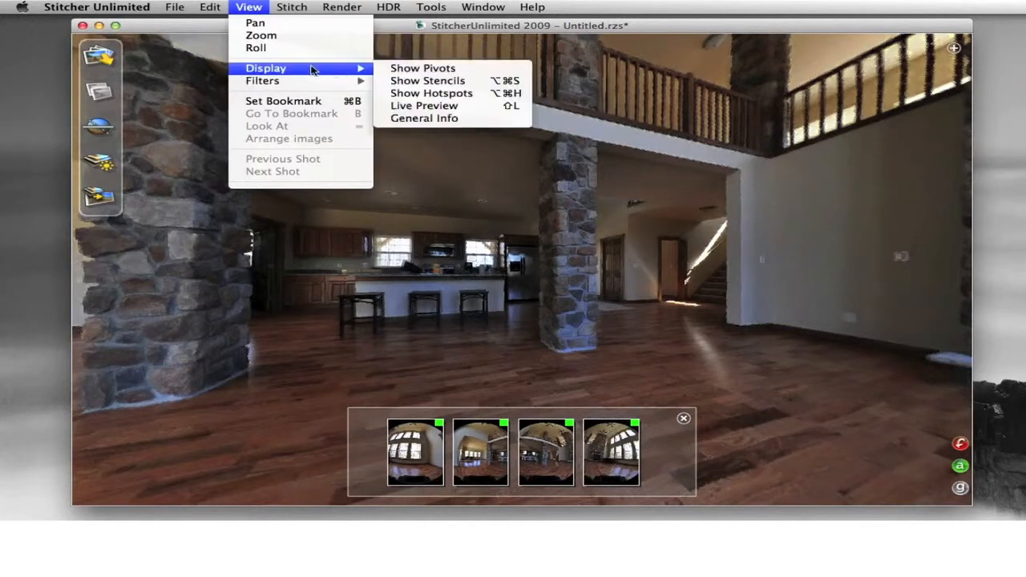
left_click(482, 112)
Step: Enlarge the live preview inset of the whole panorama
left_click_drag(710, 141, 672, 167)
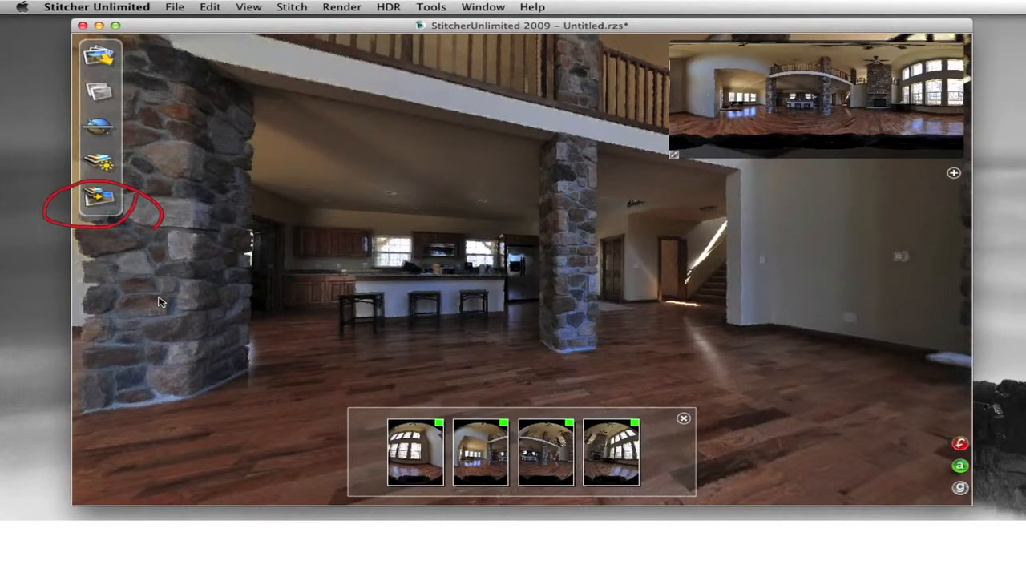
Step: Set the render interpolation to Lanczos 5 in the Rendering Options
left_click(99, 197)
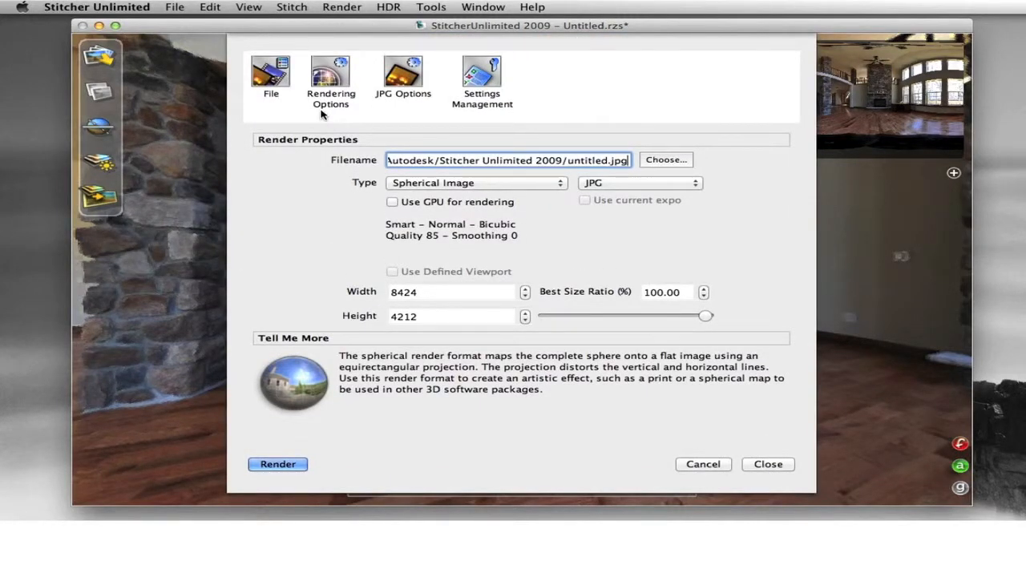
mouse_move(321, 111)
left_mouse_down()
mouse_move(347, 110)
mouse_move(367, 71)
mouse_move(292, 88)
mouse_move(346, 101)
left_mouse_up()
left_click(328, 80)
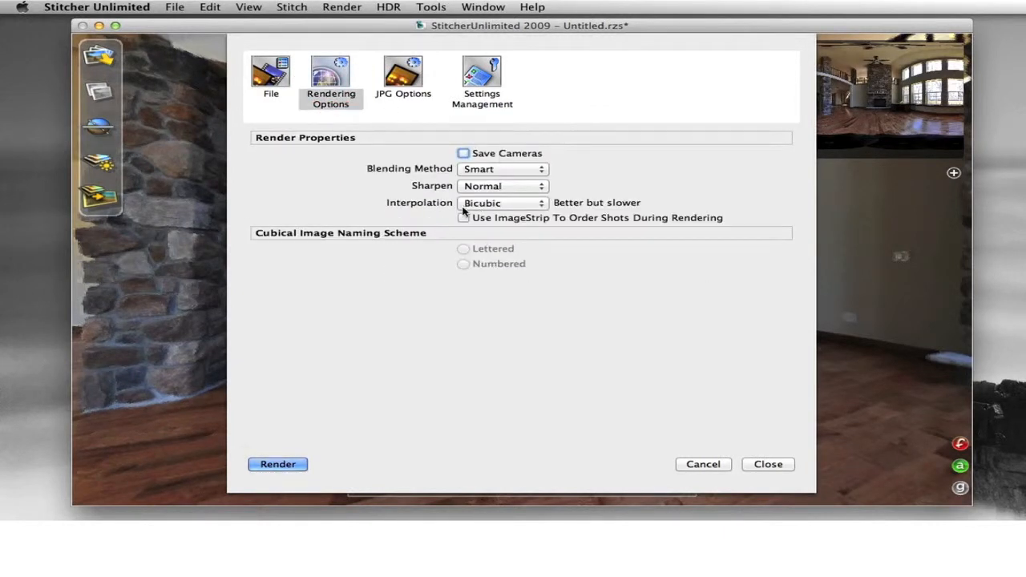
mouse_move(437, 218)
left_mouse_down()
mouse_move(539, 232)
mouse_move(539, 194)
mouse_move(468, 186)
mouse_move(446, 234)
mouse_move(549, 234)
left_mouse_up()
left_click(513, 207)
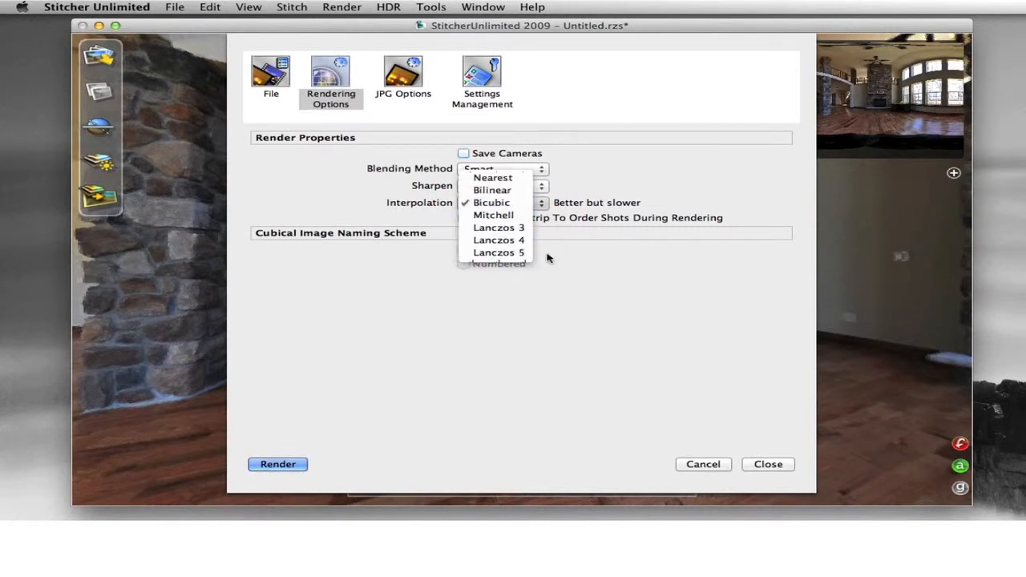
left_click(505, 252)
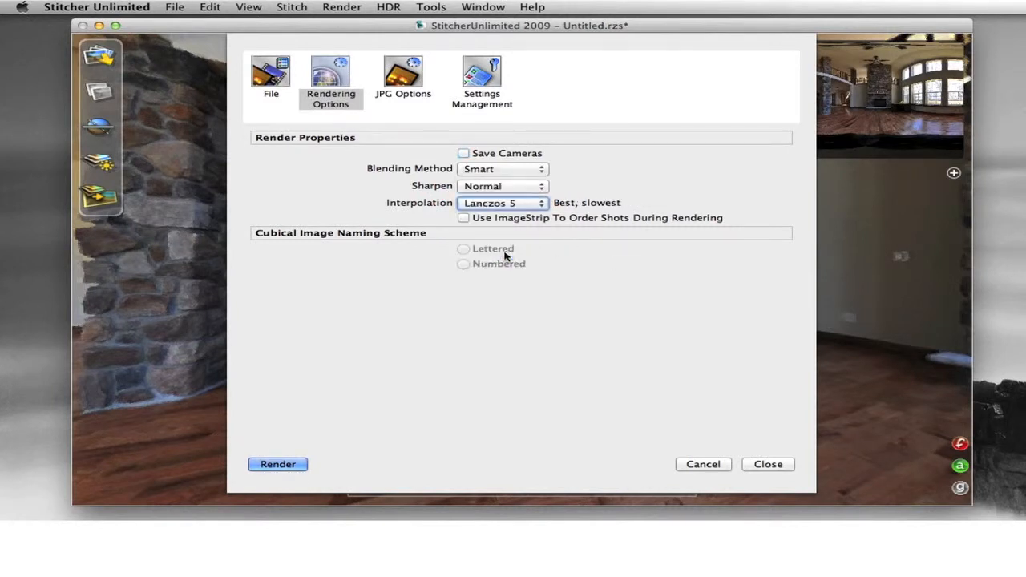
Step: Lower the JPG image quality from 85 to 75
left_click(409, 90)
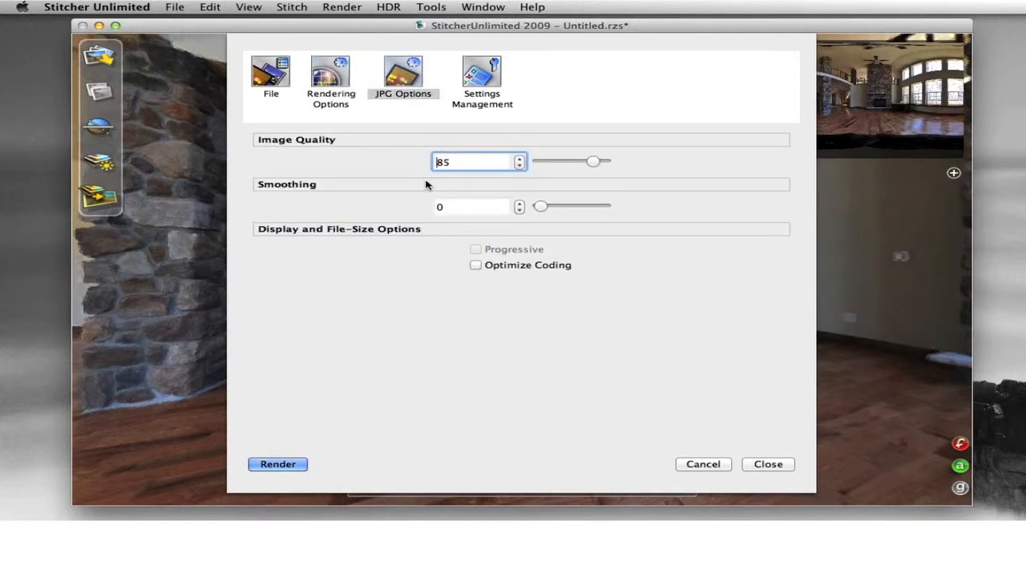
left_click_drag(458, 162, 409, 160)
type("75")
key("Return")
type("7")
Step: Set the render output file to 'living room 360' saved on the Desktop
left_click(335, 83)
left_click(279, 74)
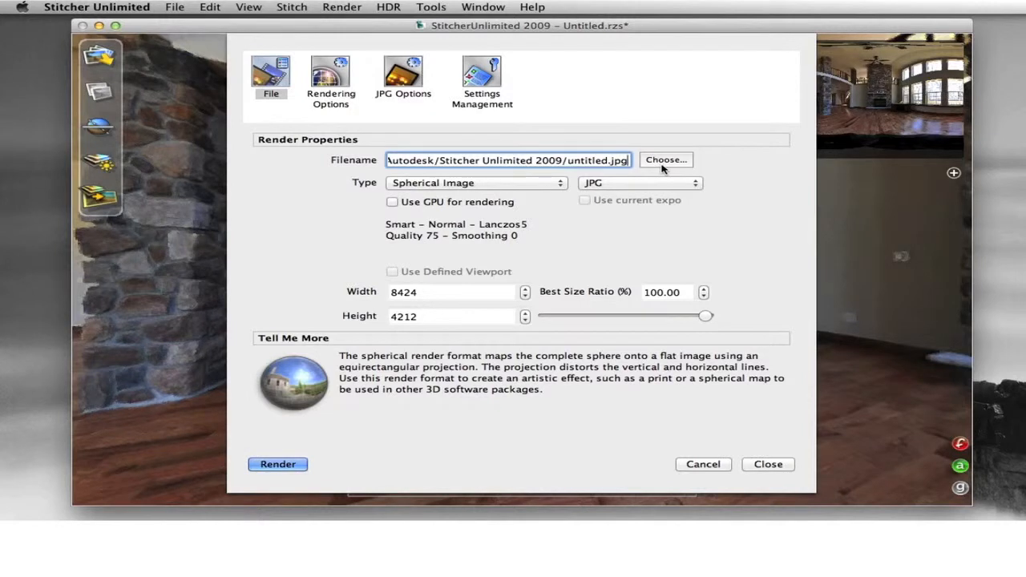
mouse_move(705, 139)
left_mouse_down()
mouse_move(624, 159)
mouse_move(699, 170)
mouse_move(639, 136)
left_mouse_up()
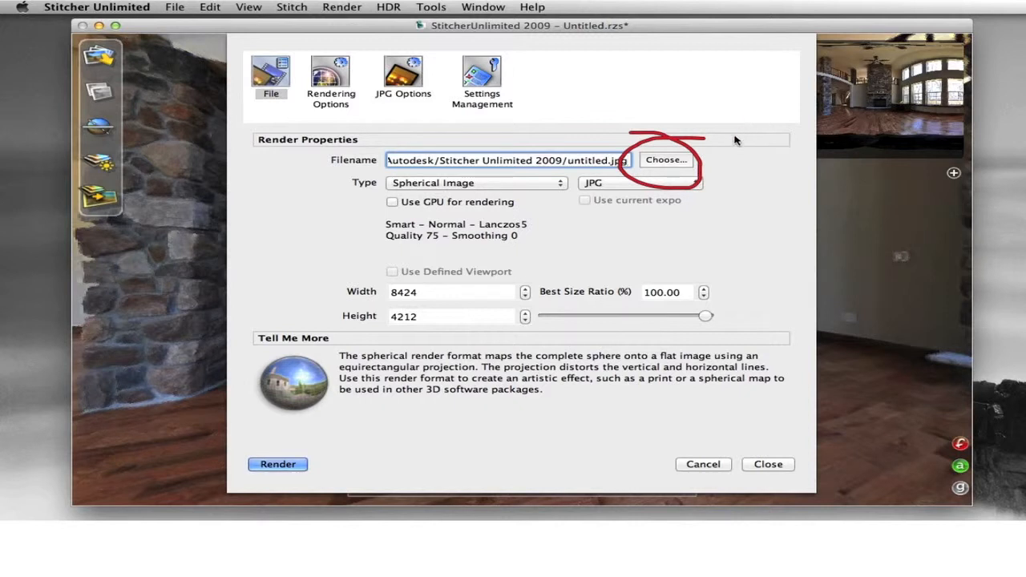
left_click(657, 163)
left_click(508, 209)
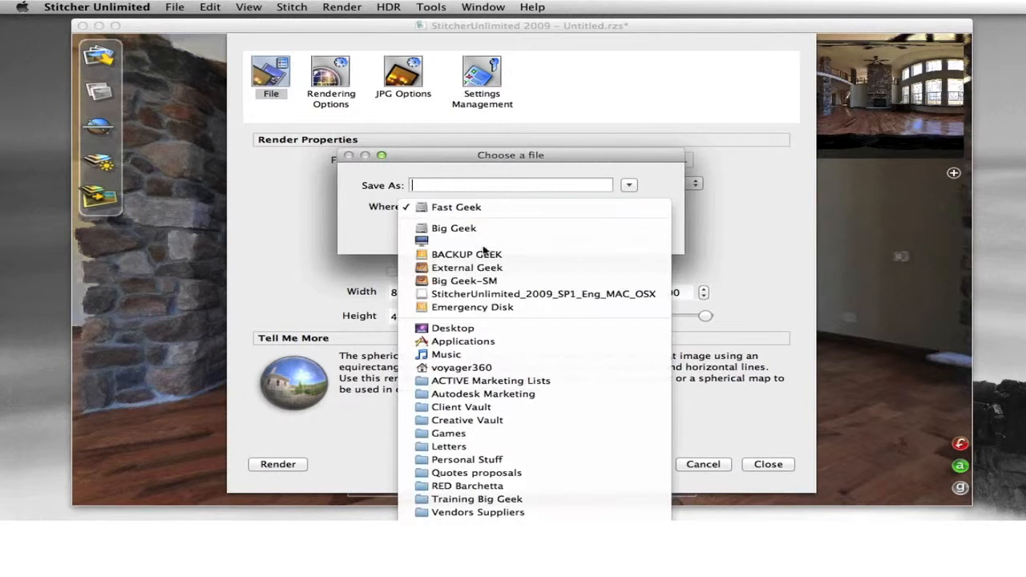
left_click(471, 330)
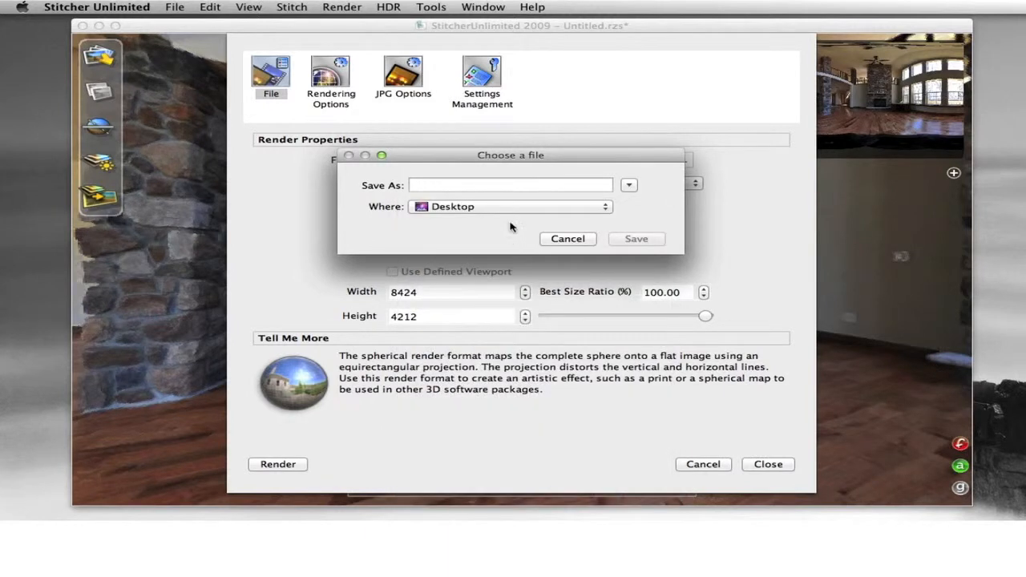
type("living room 360")
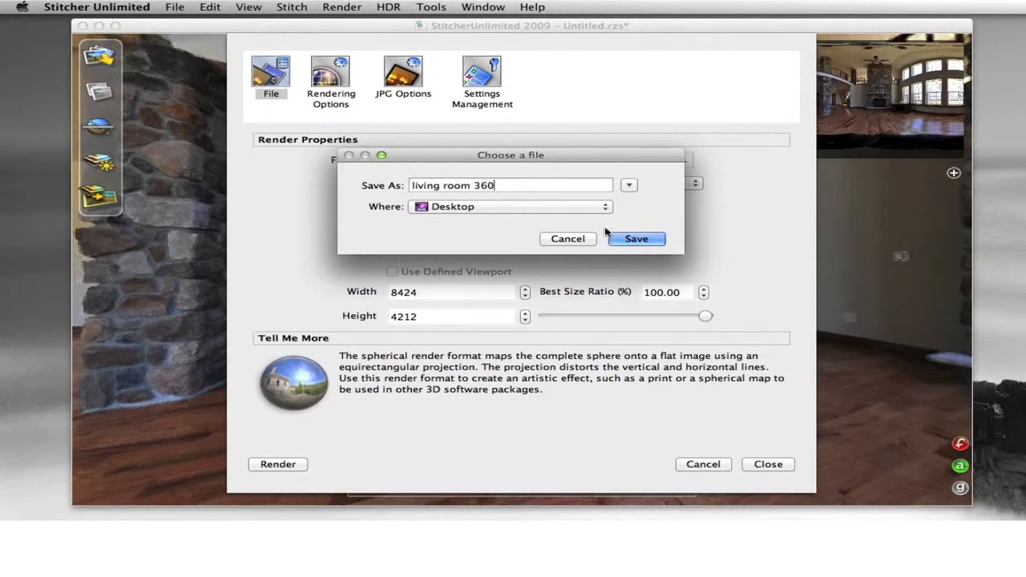
left_click(633, 239)
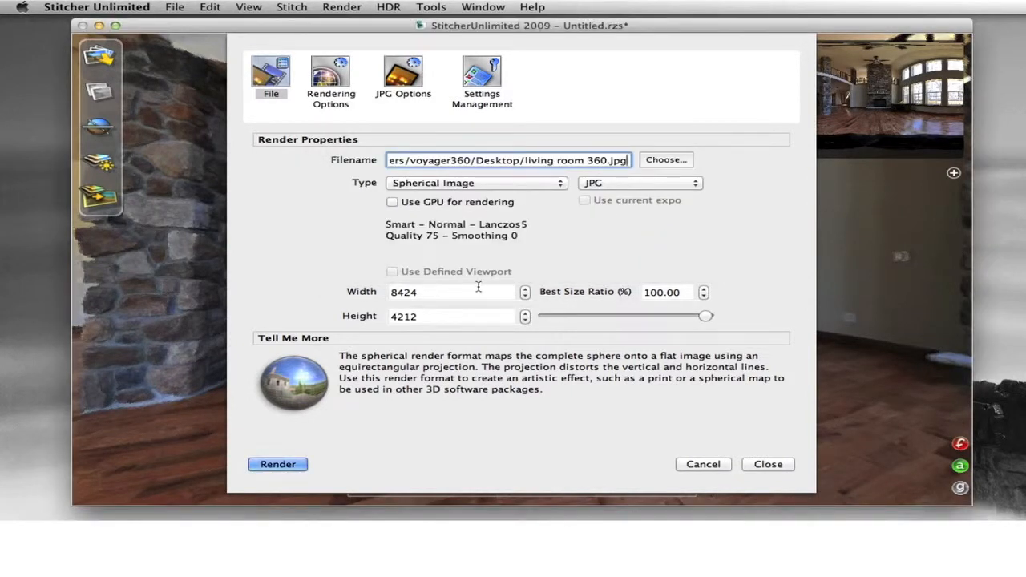
Step: Set the render width to 6000 so the height updates to 3000
mouse_move(468, 271)
left_mouse_down()
mouse_move(345, 274)
mouse_move(366, 337)
mouse_move(442, 271)
mouse_move(342, 246)
left_mouse_up()
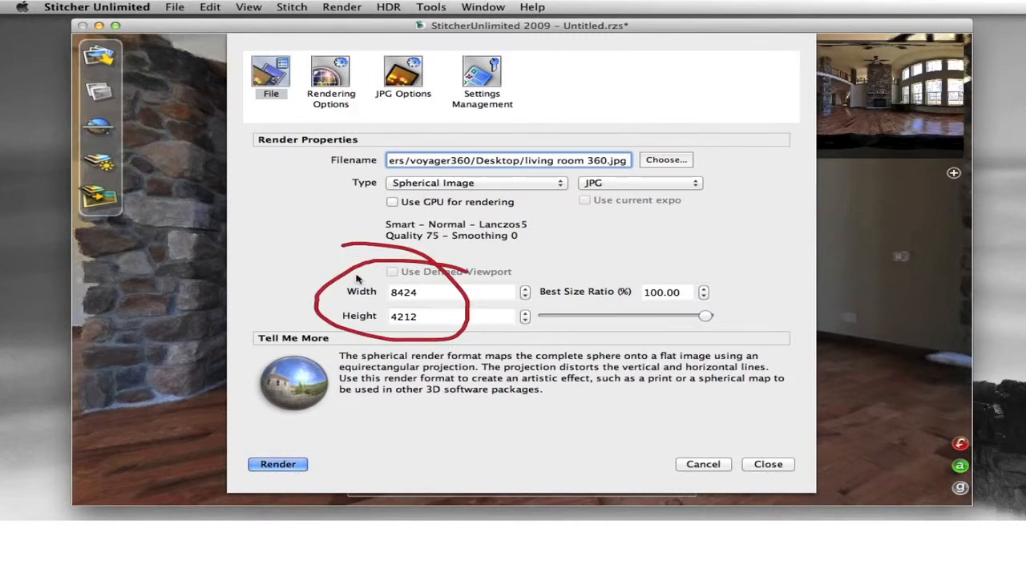
double_click(425, 292)
type("6000")
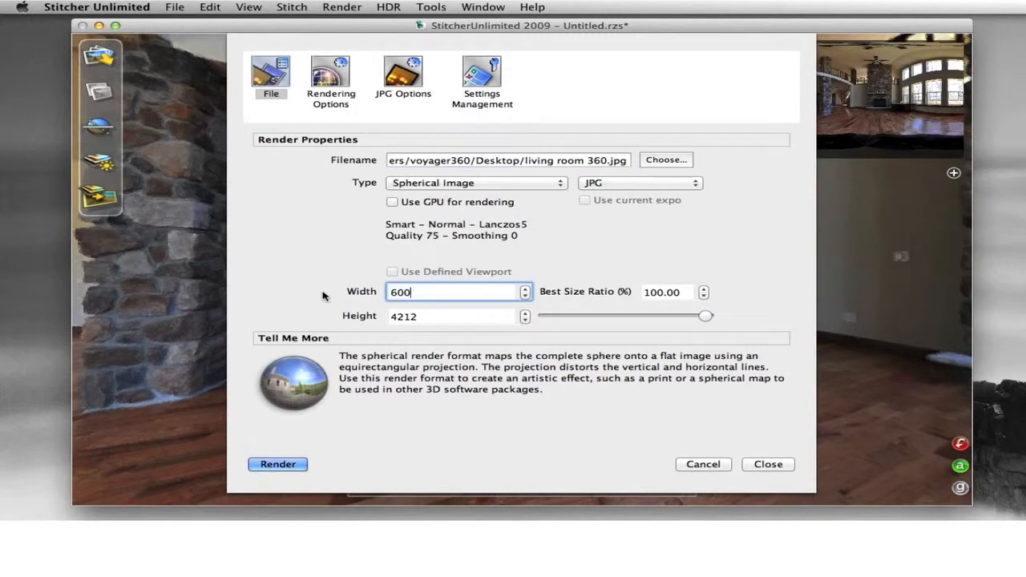
key("Tab")
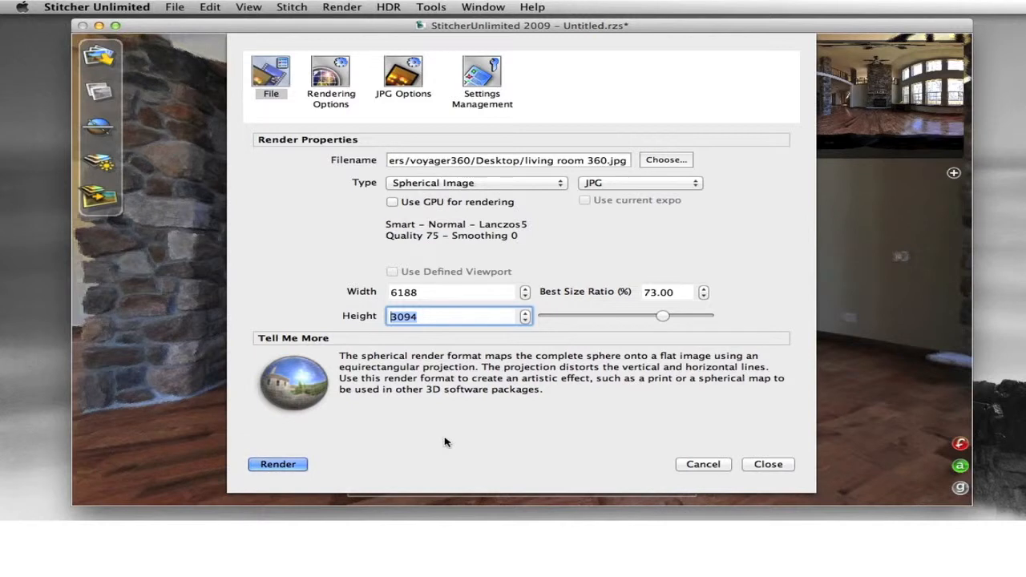
mouse_move(362, 441)
left_mouse_down()
mouse_move(237, 432)
mouse_move(284, 495)
mouse_move(327, 434)
mouse_move(224, 413)
left_mouse_up()
left_click_drag(440, 293, 335, 293)
type("6000")
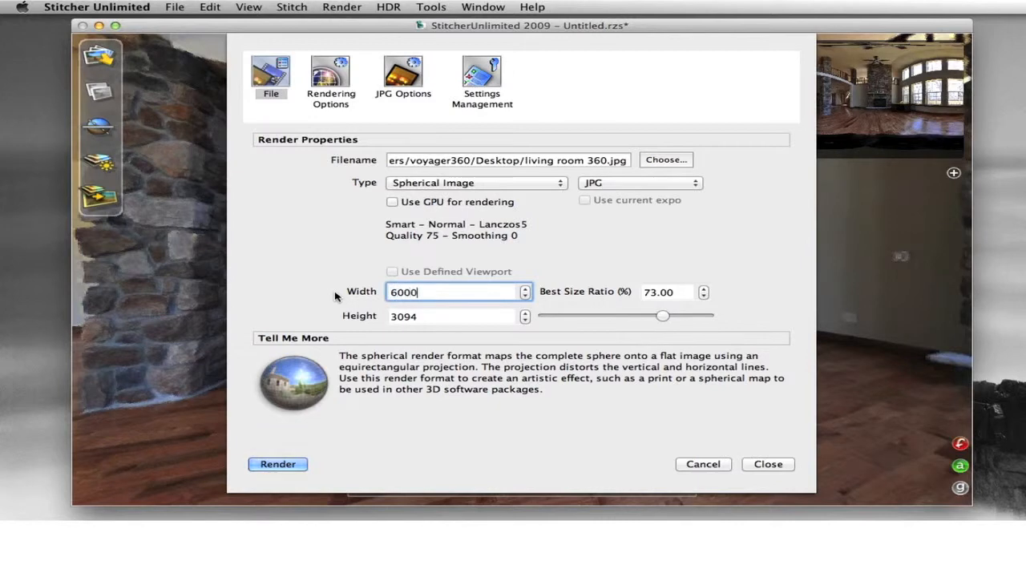
key("Tab")
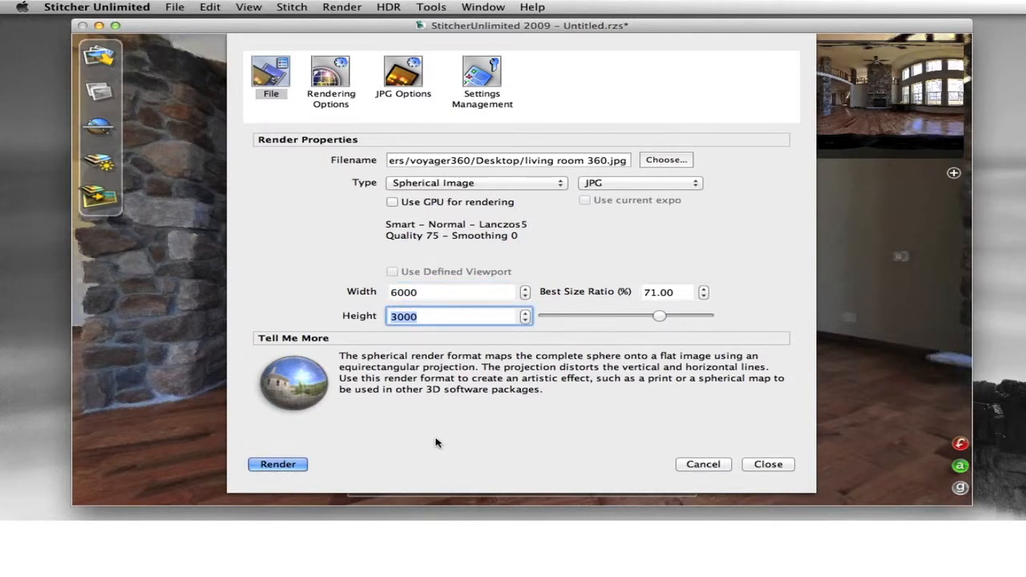
Step: Render the panorama with the chosen settings, then zoom around the stitched room
left_click(273, 465)
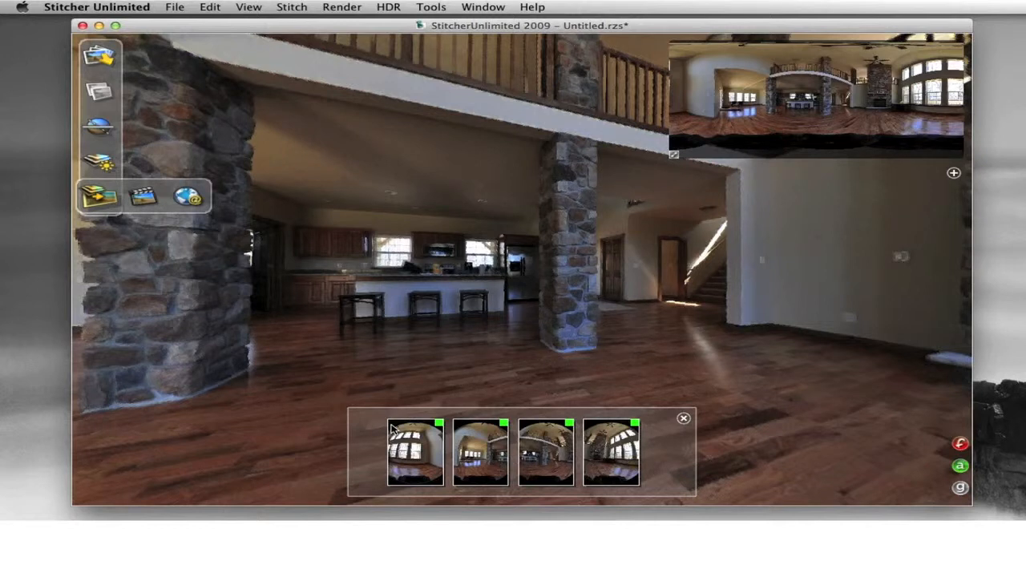
scroll(358, 379, "down", 10)
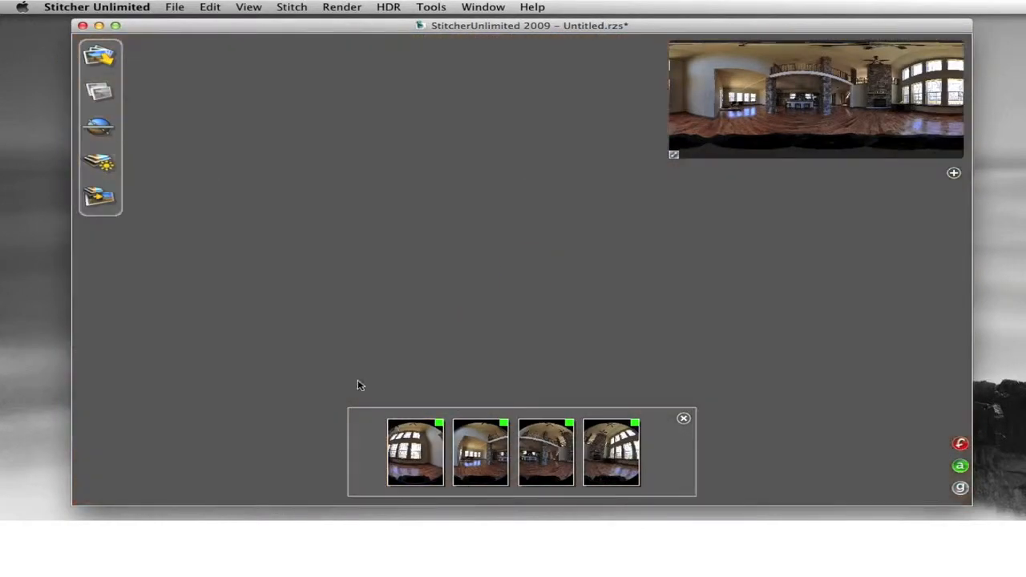
scroll(513, 331, "up", 15)
scroll(513, 331, "down", 5)
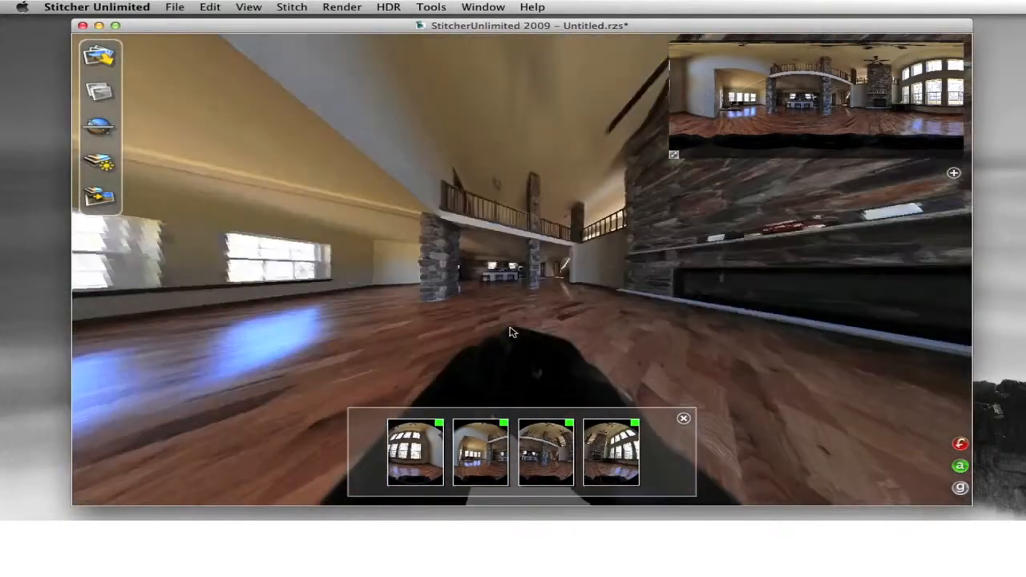
scroll(513, 332, "up", 5)
scroll(513, 332, "down", 2)
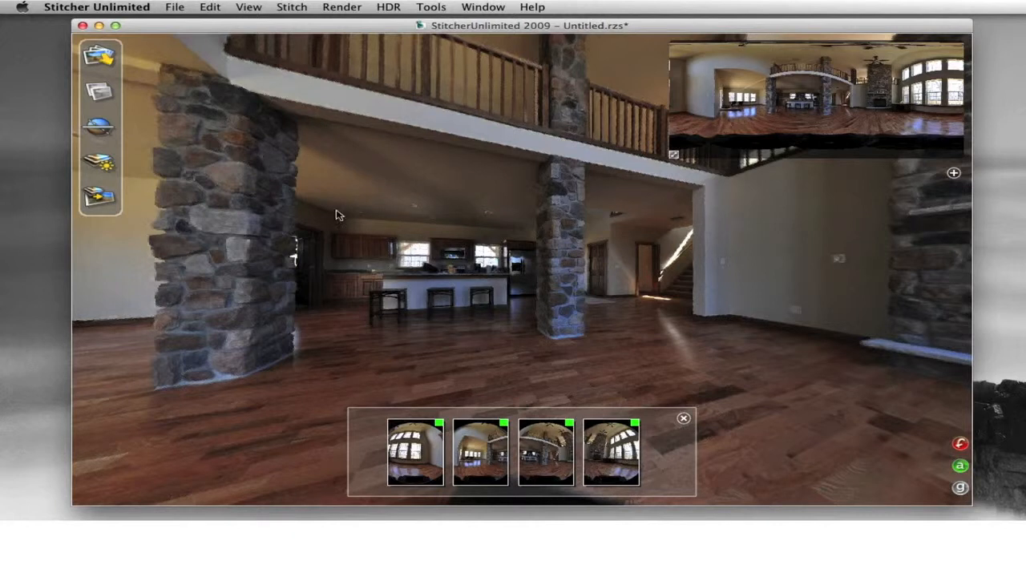
left_click(138, 8)
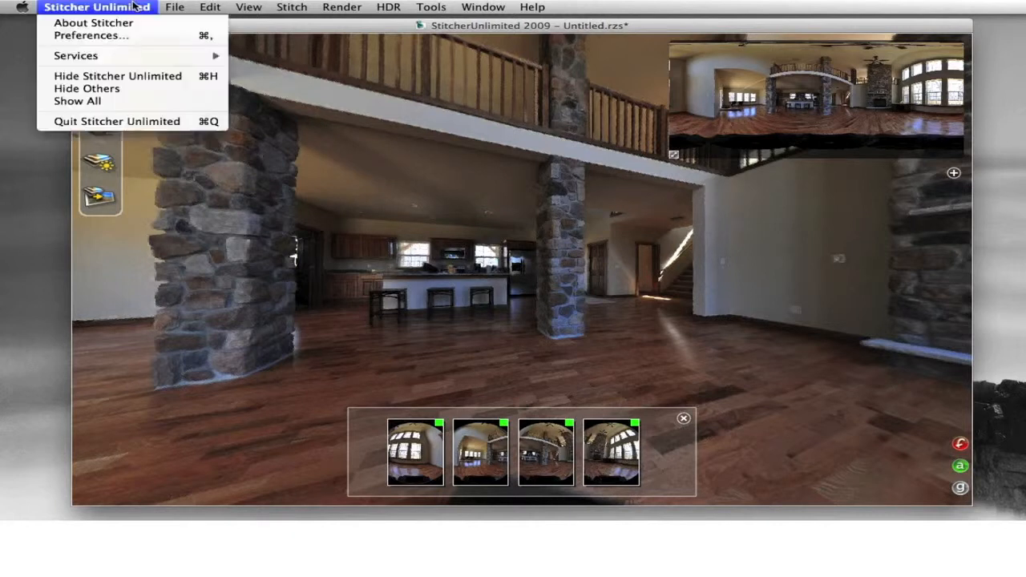
Step: Quit Stitcher Unlimited, discarding the unsaved project changes
left_click(180, 122)
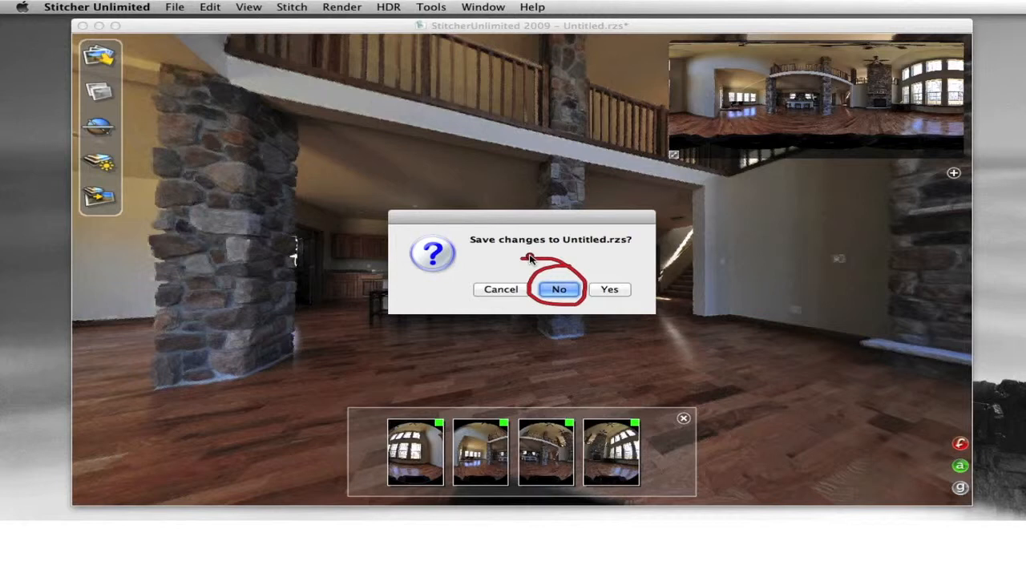
left_click(560, 290)
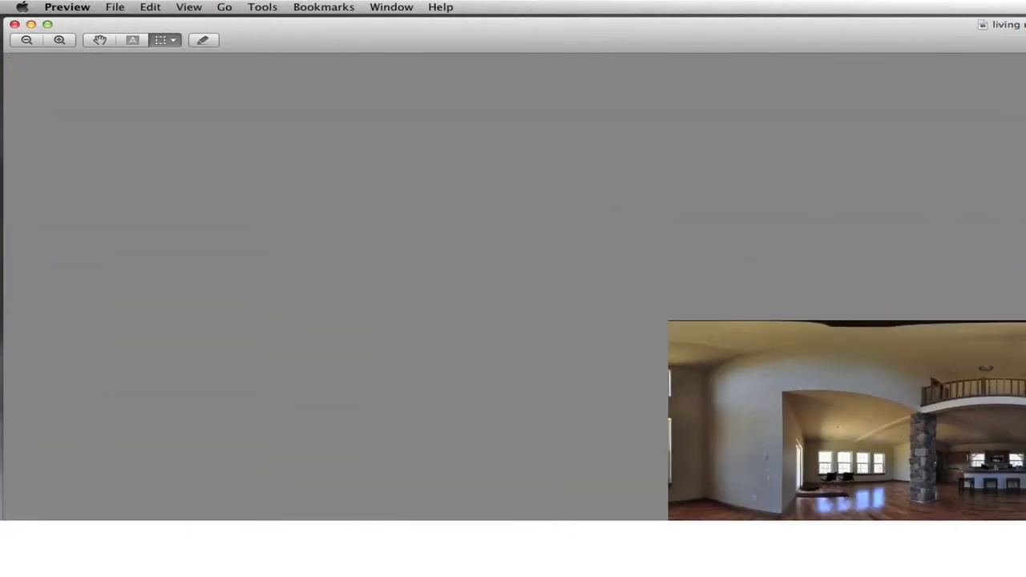
Step: Resize the Preview window so the whole living room 360.jpg panorama fits the screen
left_click_drag(1025, 576, 1005, 506)
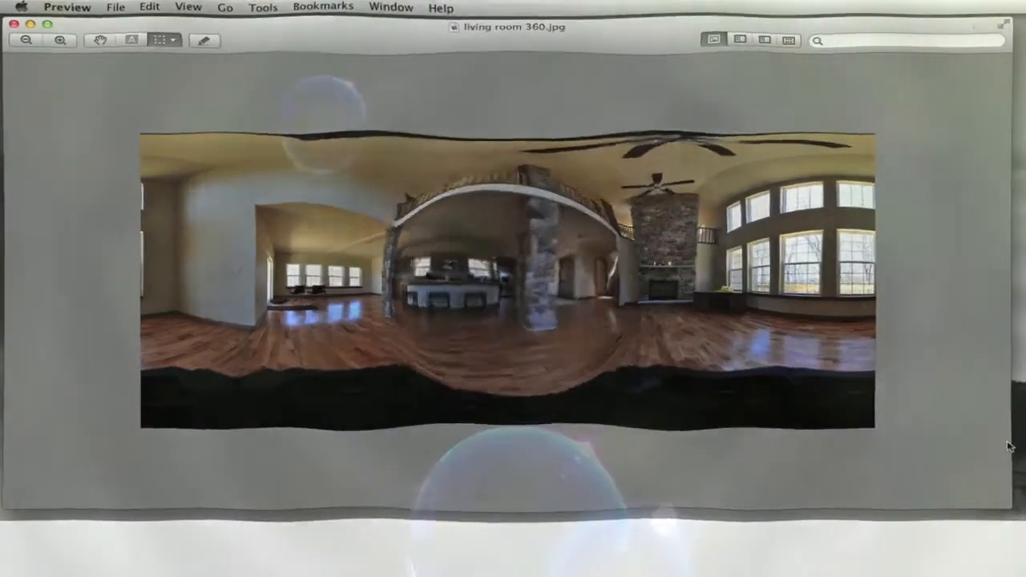